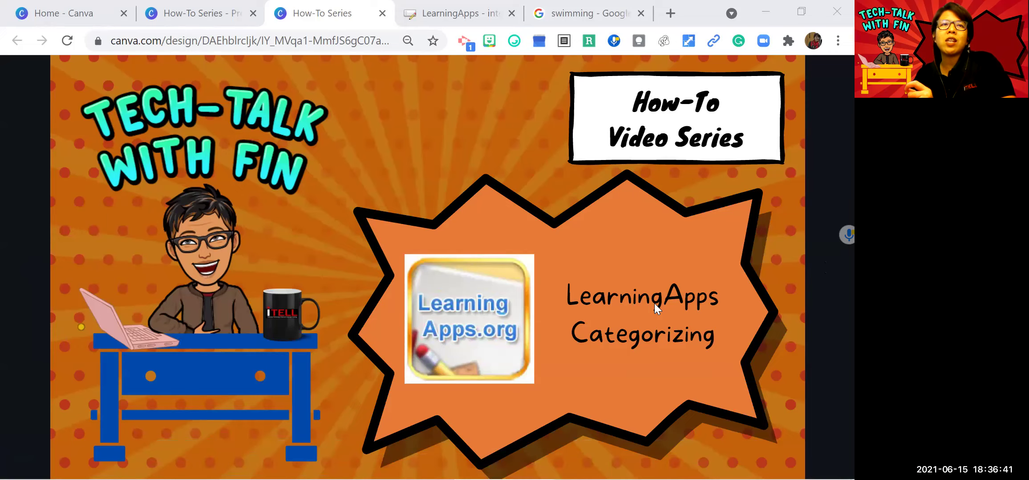
- On LearningApps.org, open the Group assignment template details from the Create App page
click(471, 19)
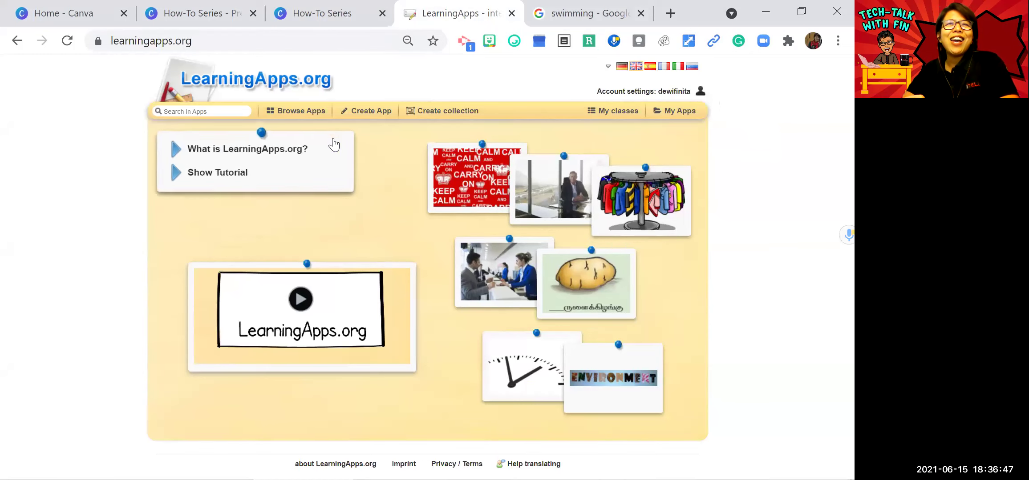
click(364, 117)
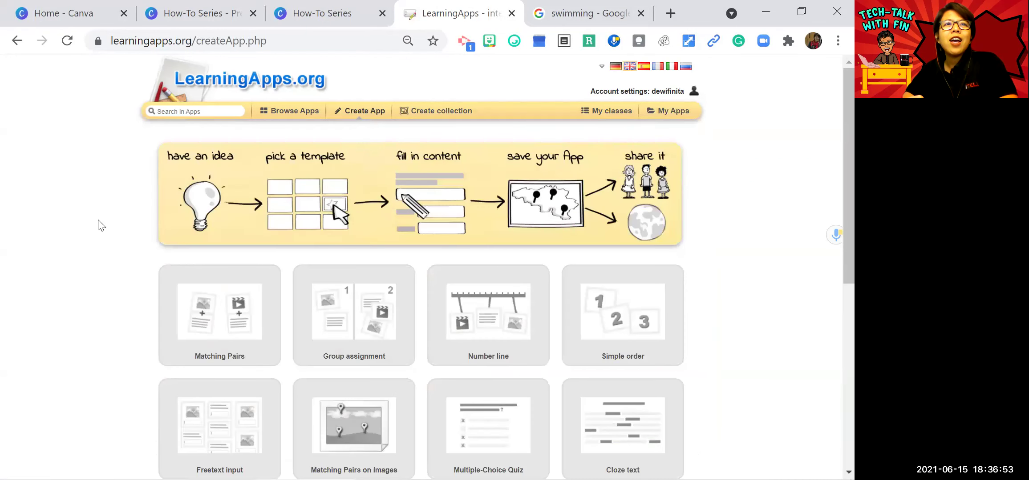
scroll(98, 227, down, 2)
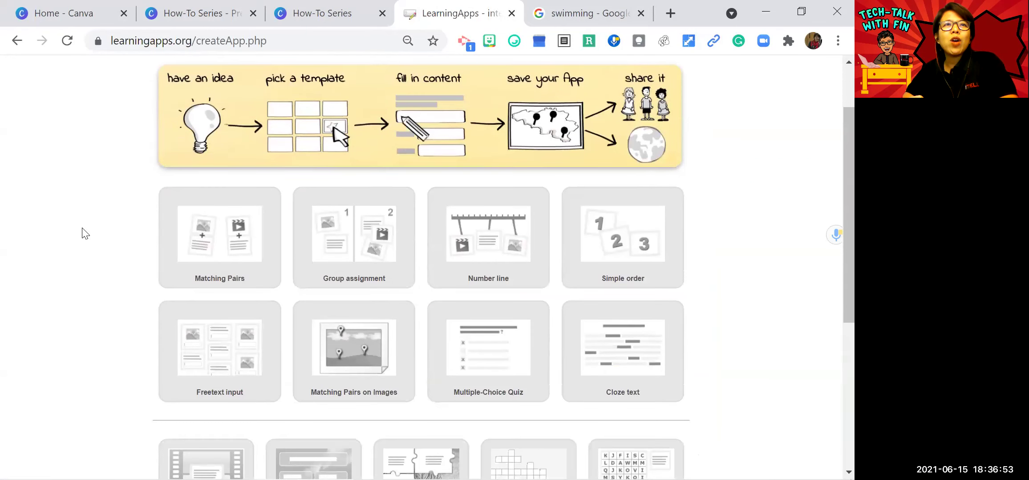
click(346, 250)
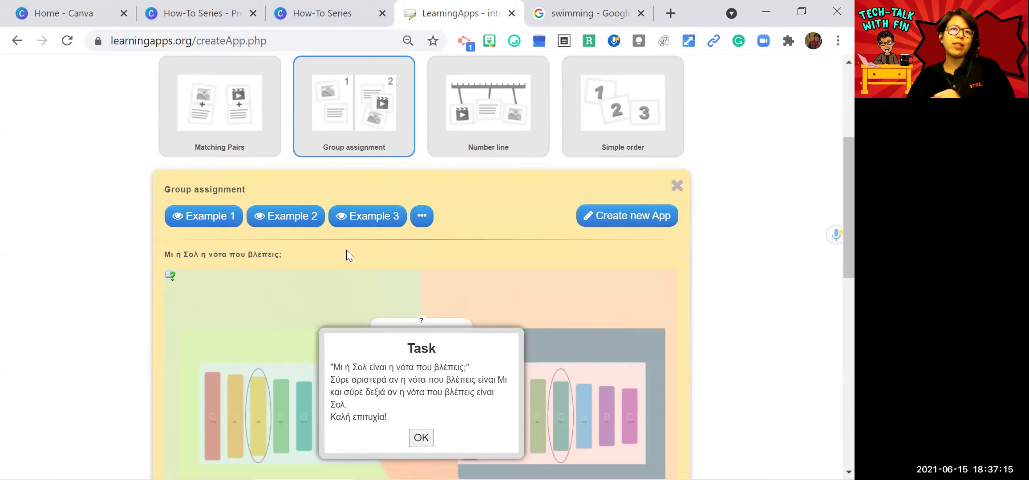
- Dismiss the example's task instructions and load Example 2, the B / V sorting task
scroll(355, 215, down, 2)
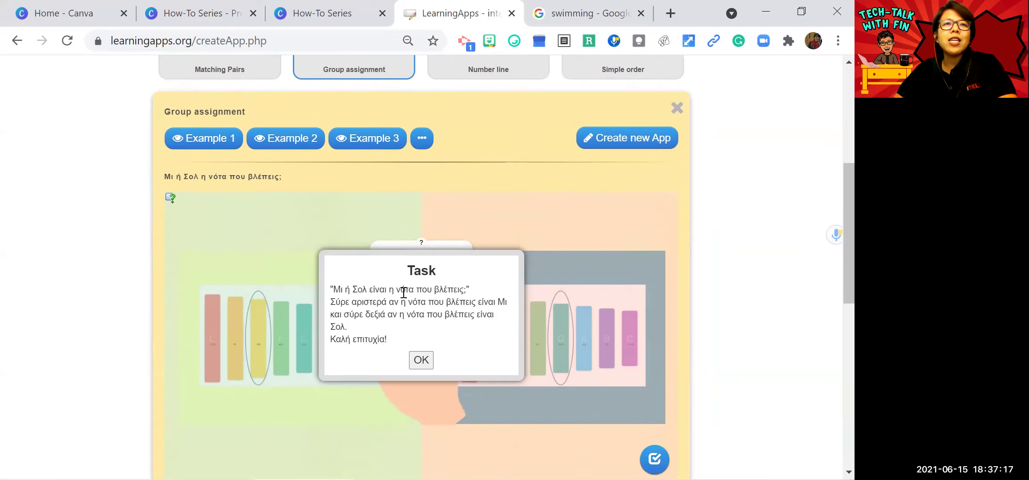
click(421, 360)
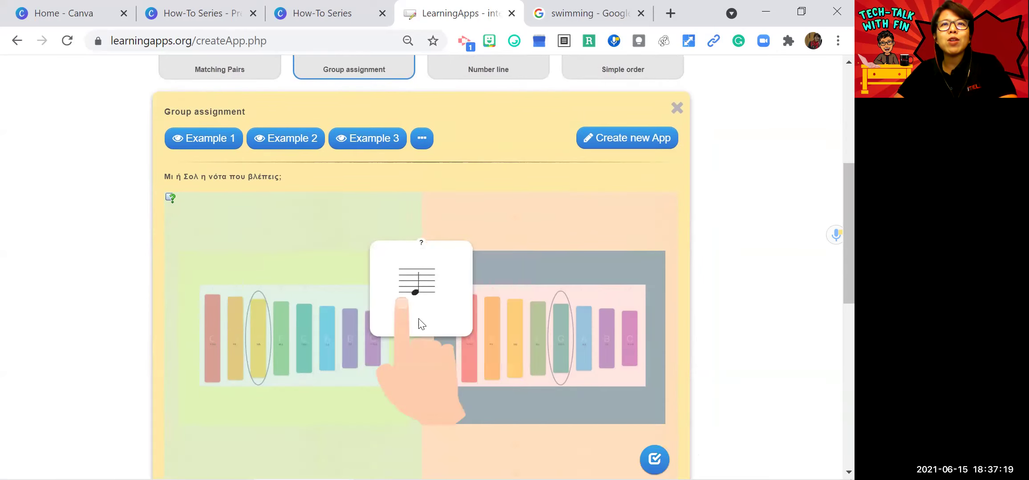
click(278, 144)
scroll(133, 229, down, 2)
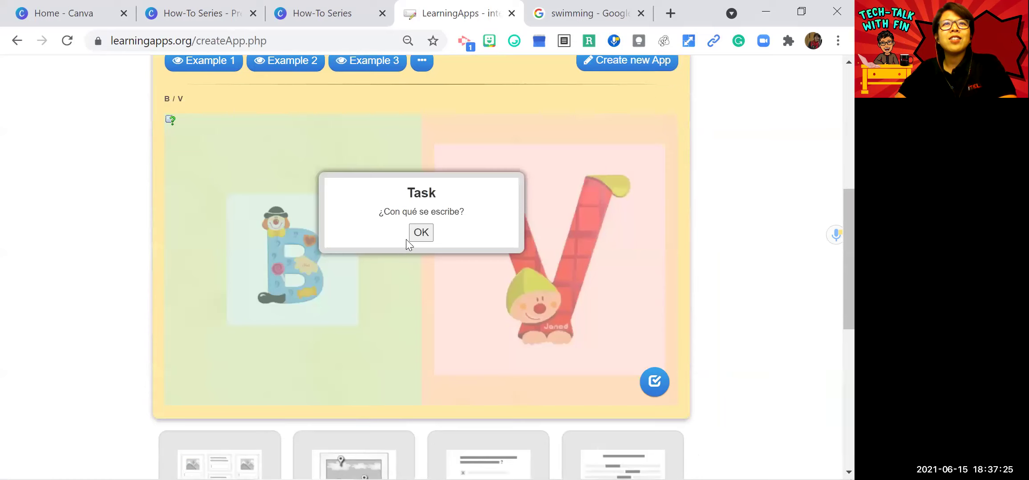
click(409, 234)
- Sort _uelo, volcano and mo_ilidad into B, donut and estu_o into V, then check
drag(428, 210, 322, 198)
drag(415, 209, 498, 249)
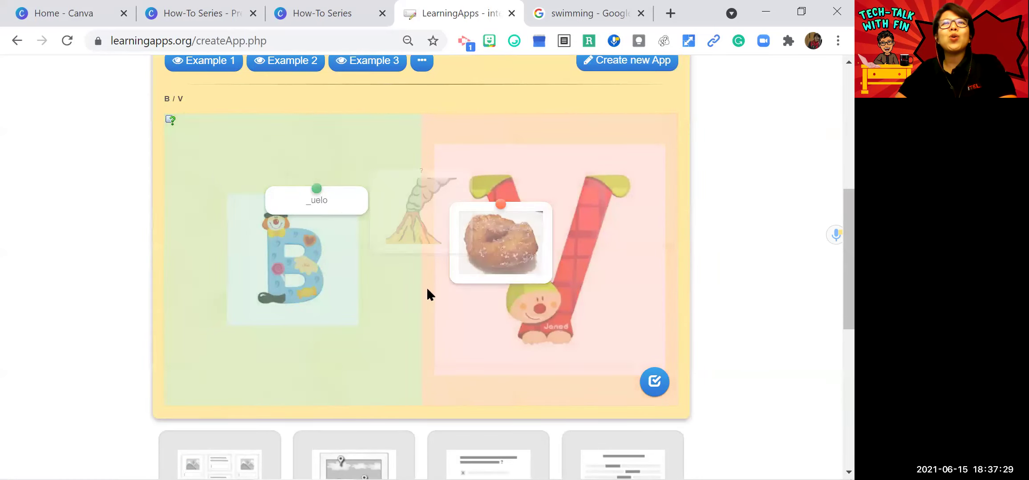
drag(410, 208, 309, 295)
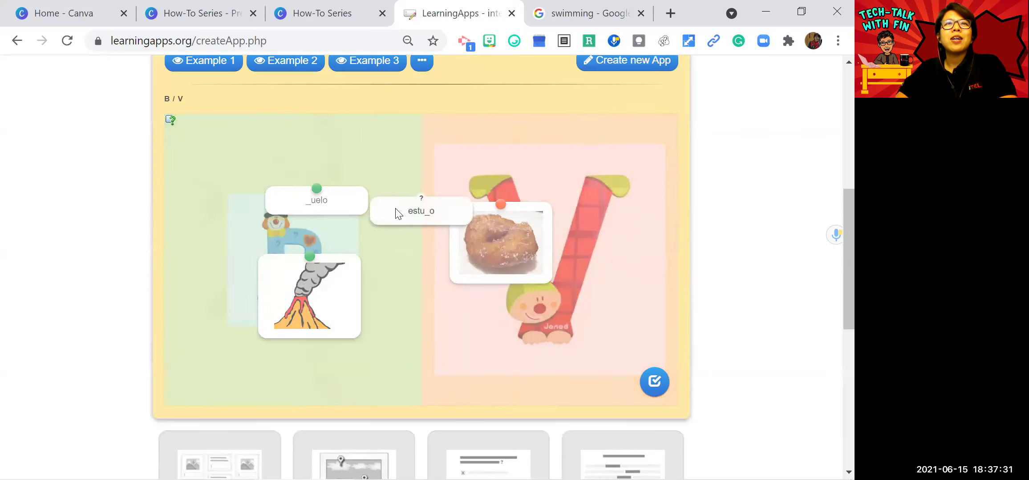
drag(397, 214, 498, 289)
drag(416, 213, 342, 250)
click(653, 385)
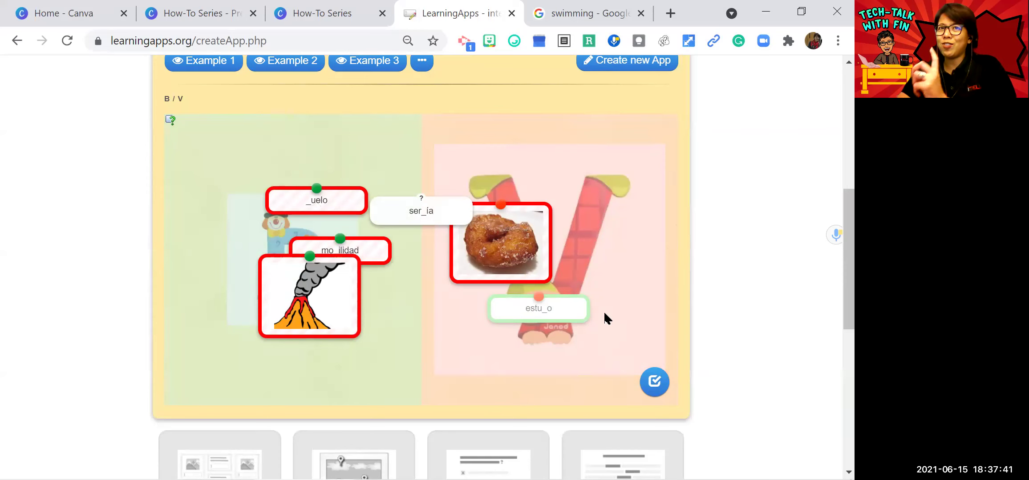
scroll(400, 232, up, 2)
- Load Example 3, the Greek periods board, and dismiss its task instructions
click(360, 134)
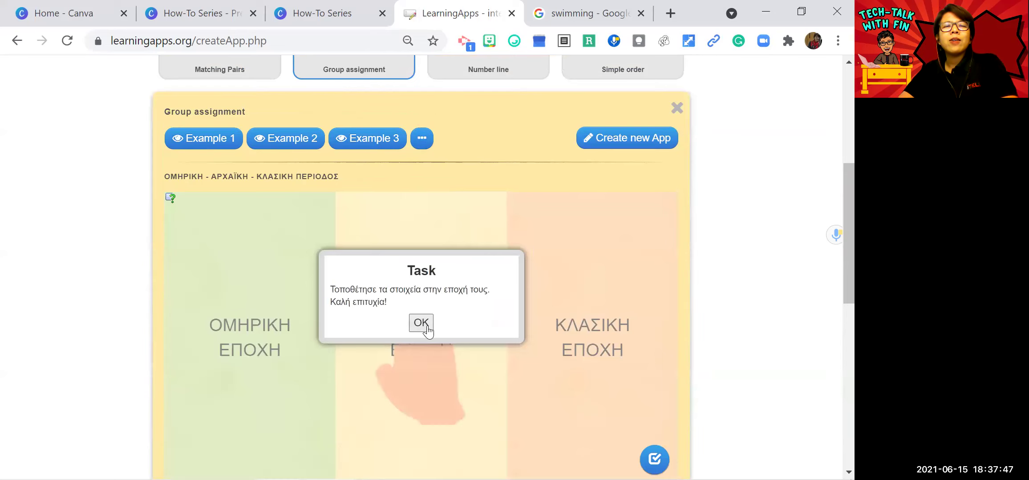
click(422, 323)
scroll(434, 229, down, 2)
- Drag four cards, including β΄ ελληνικός αποικισμός and σκοτεινοί χρόνοι, into the era columns
drag(434, 225, 262, 212)
drag(423, 212, 436, 291)
drag(431, 212, 590, 196)
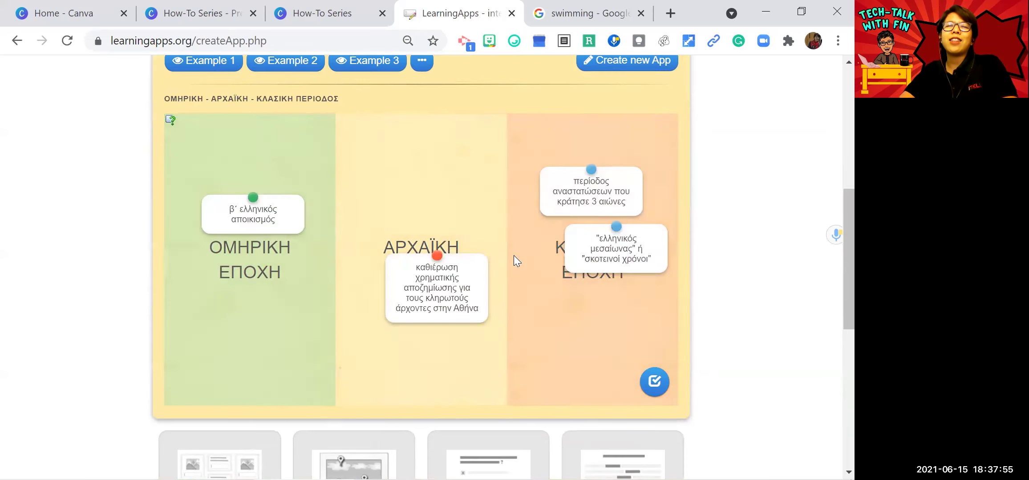
drag(409, 202, 249, 303)
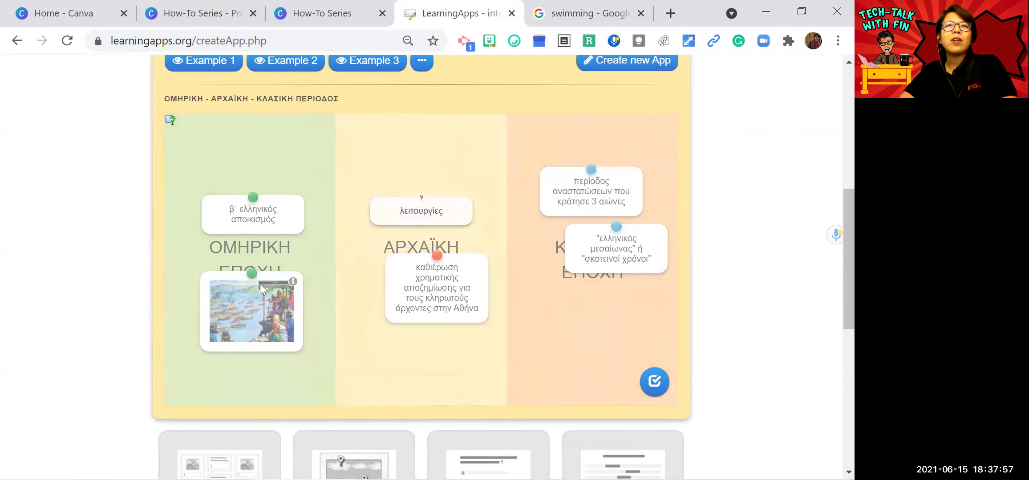
scroll(435, 236, up, 2)
scroll(437, 228, down, 2)
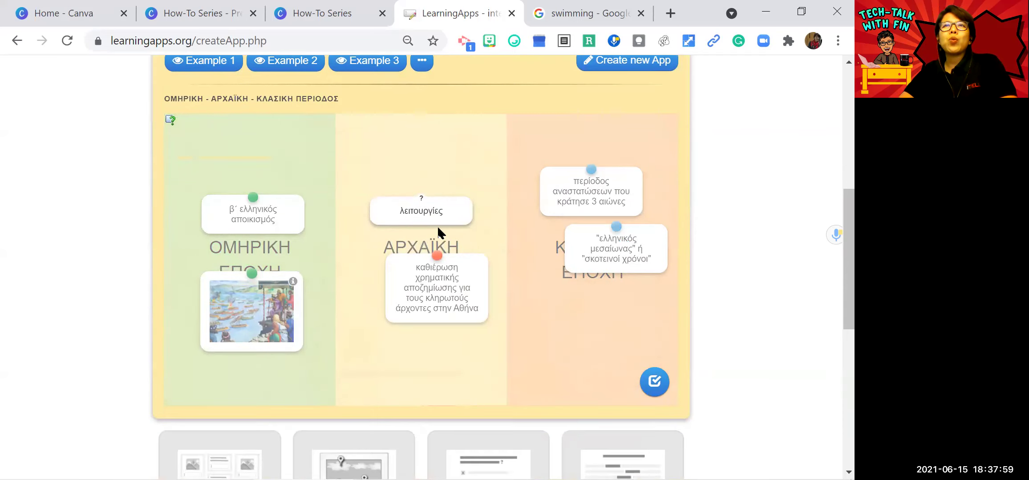
scroll(432, 260, up, 2)
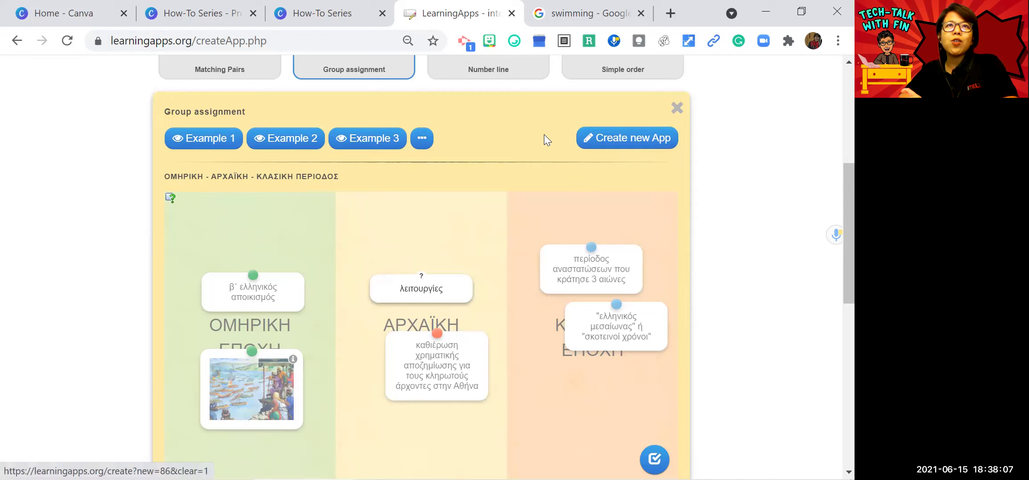
- Start a new Group assignment app and title it 'Extreme Sport or Regular Sport'
click(625, 141)
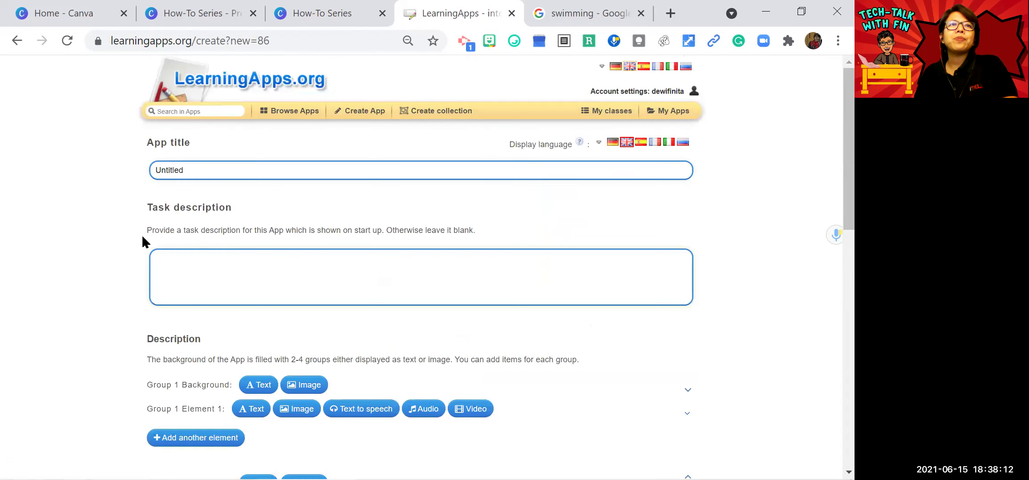
double_click(165, 170)
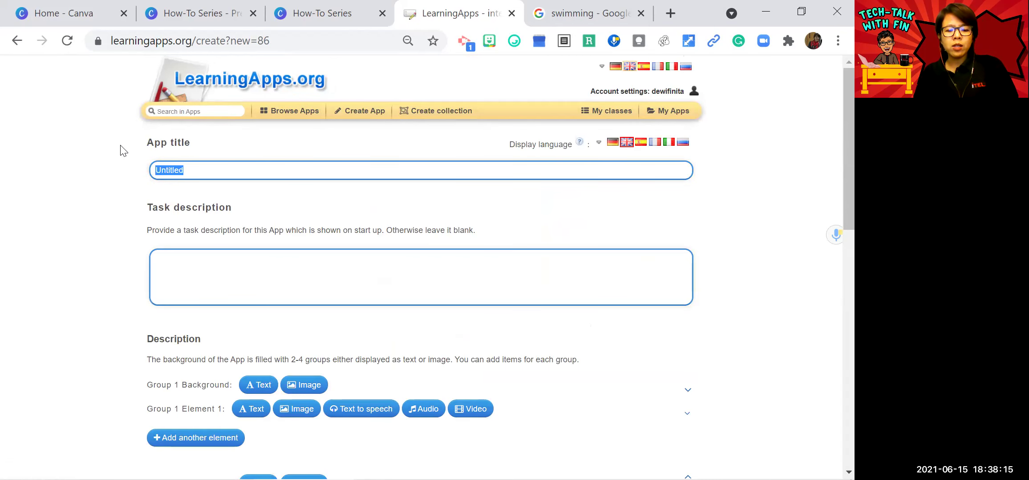
text(E)
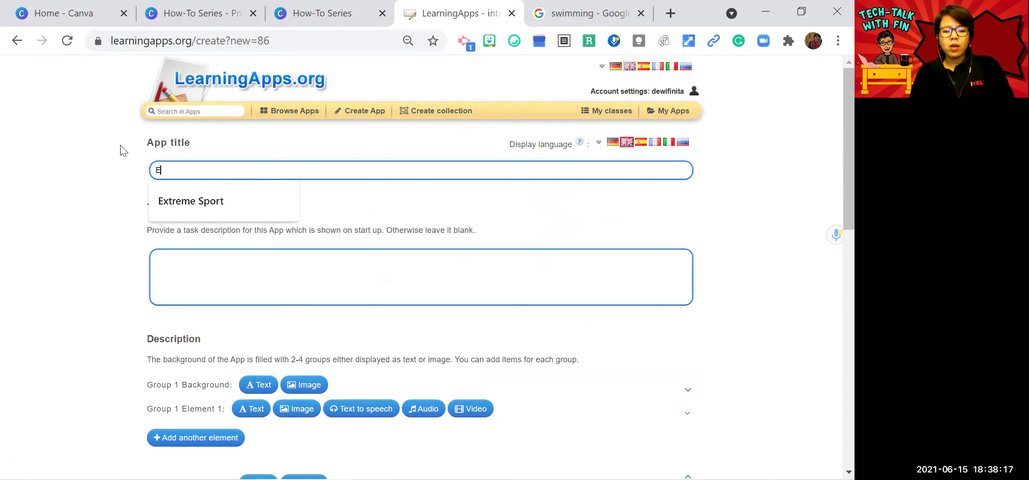
text(xtreme S)
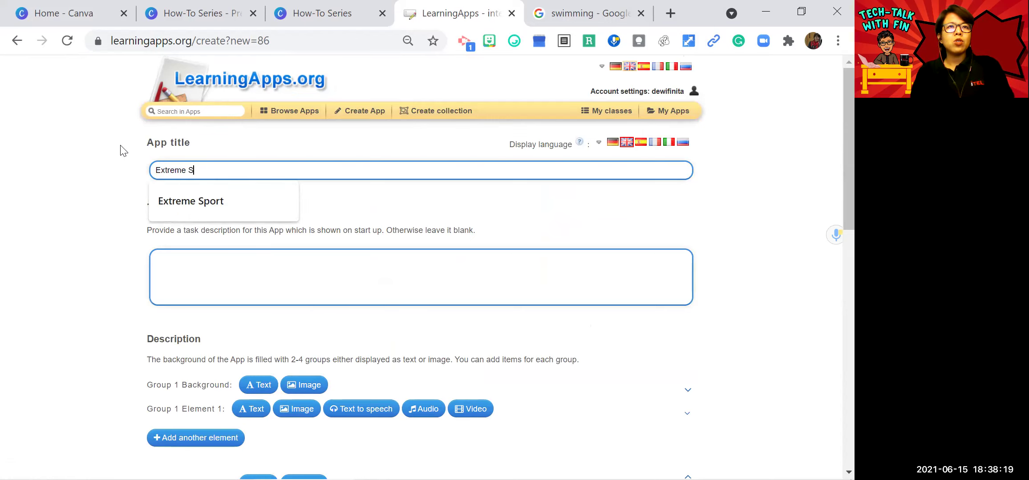
text(port or )
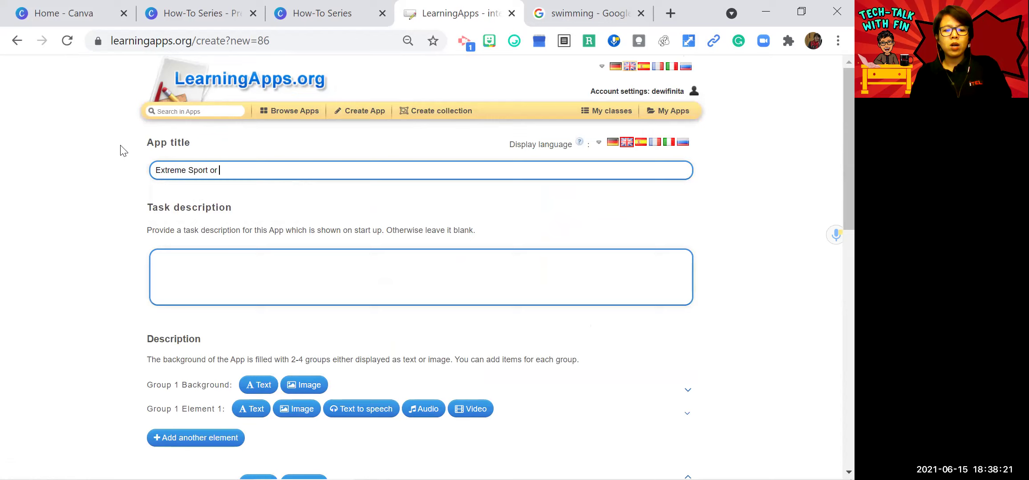
text(Regular Sport)
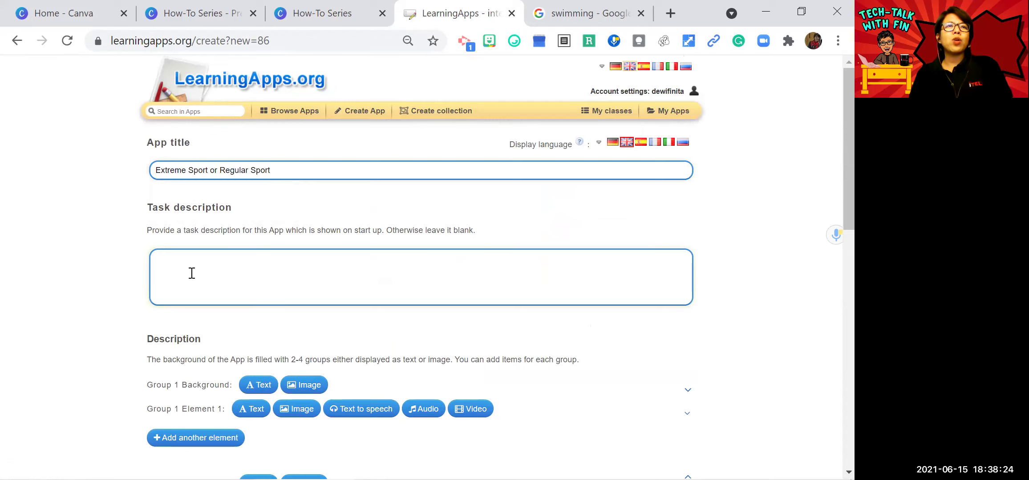
click(192, 274)
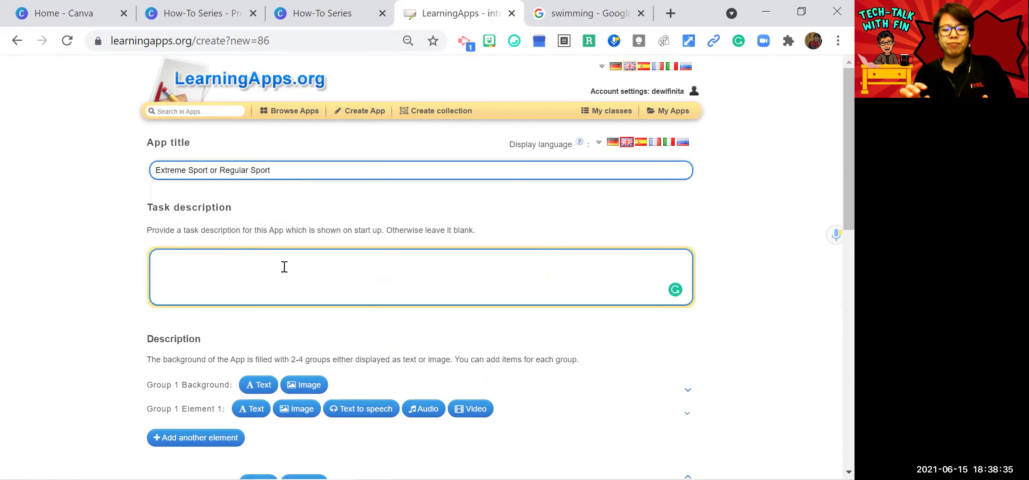
- Enter the task description 'Categorize the picture based on the right group (Extreme Sport or Regular Sport)'
text(tegor)
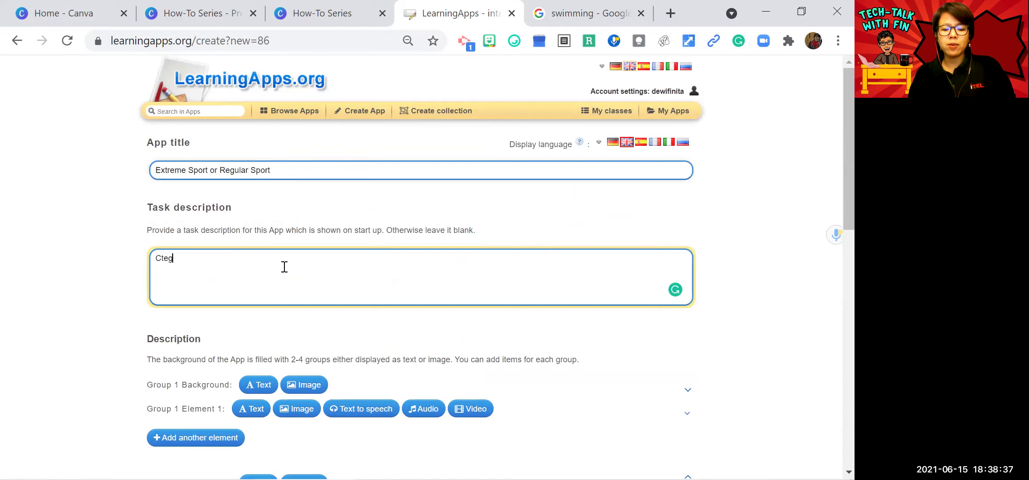
key(BackSpace)
key(BackSpace)
key(BackSpace)
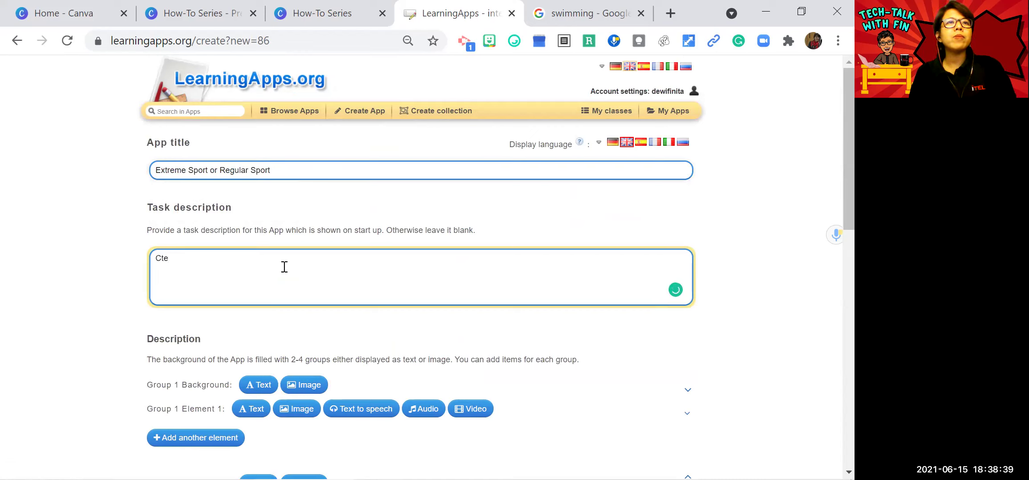
text(ate)
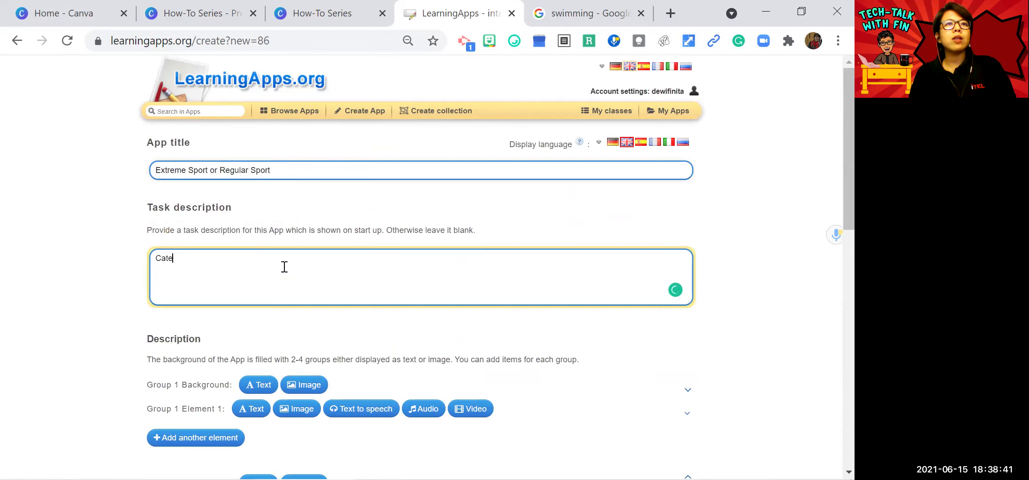
text(go)
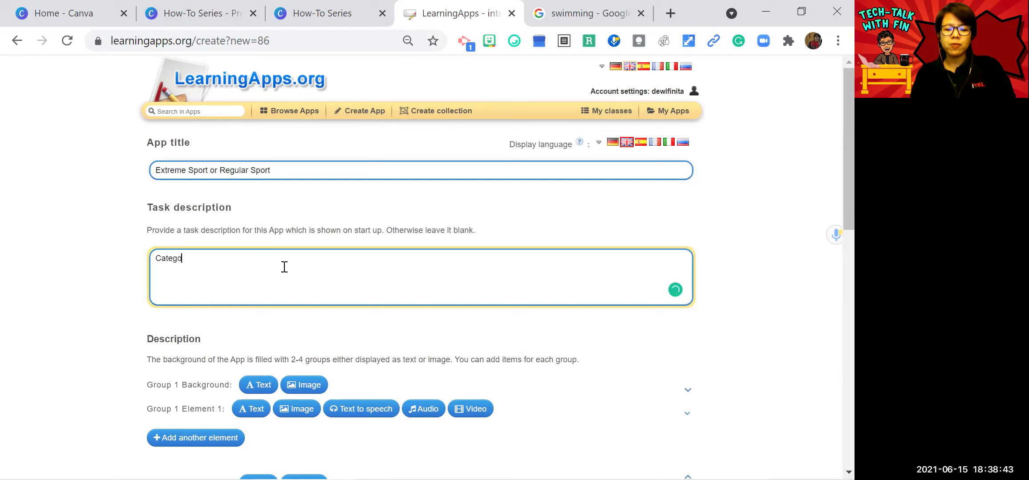
text(rize the pi)
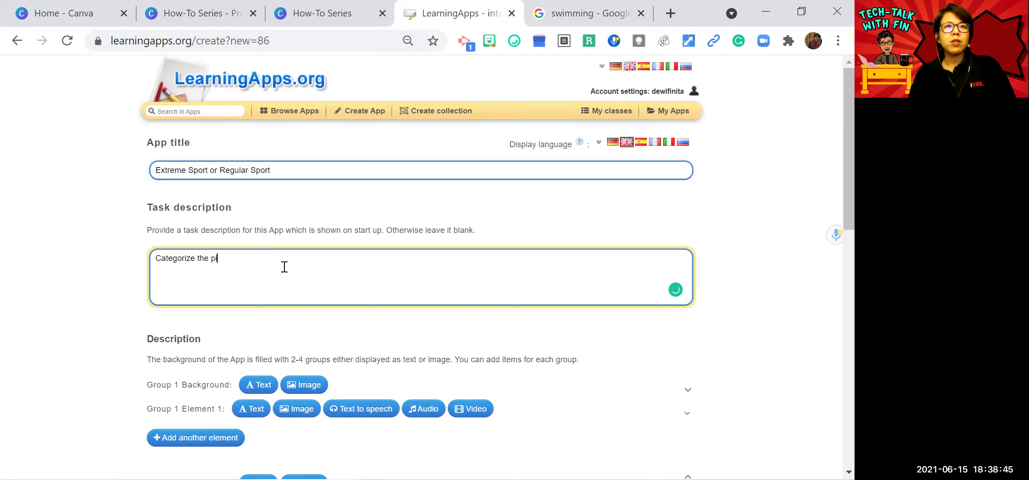
text(cture based on the r)
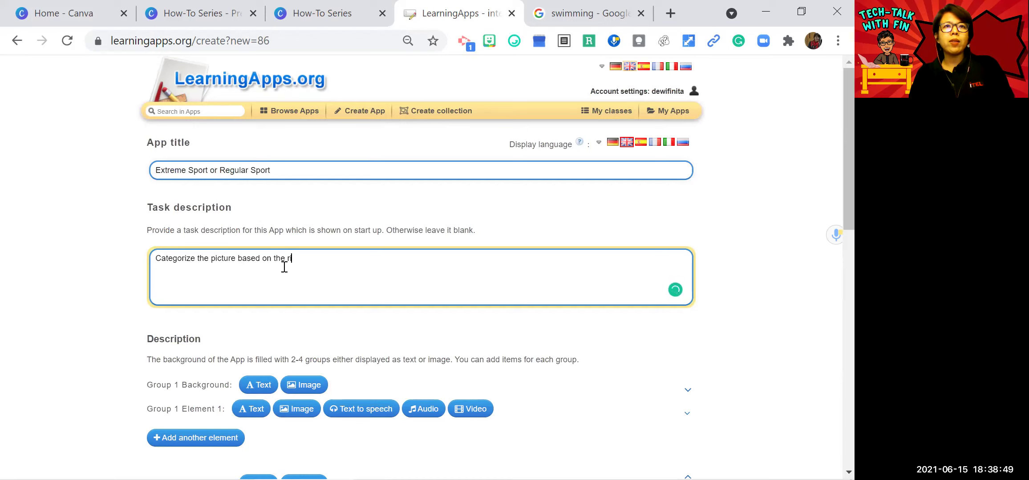
text(ight group )
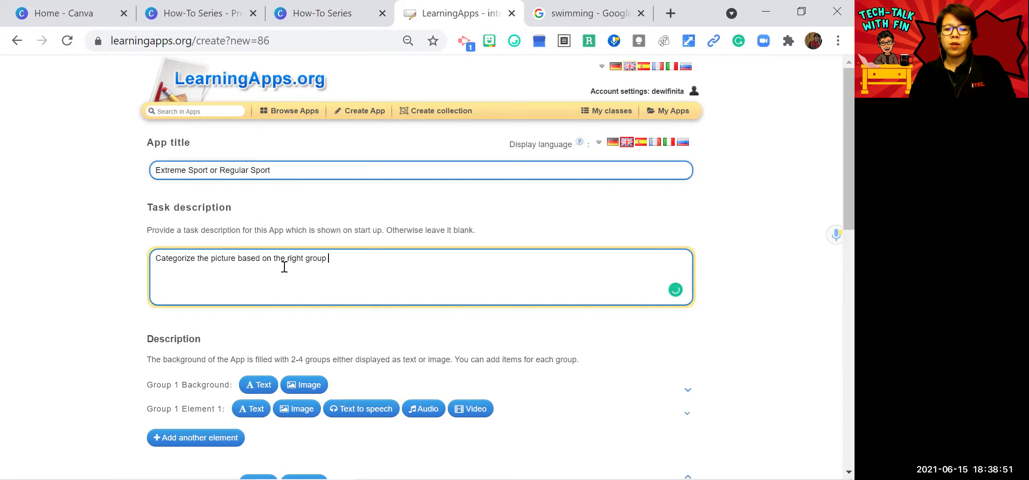
text((E)
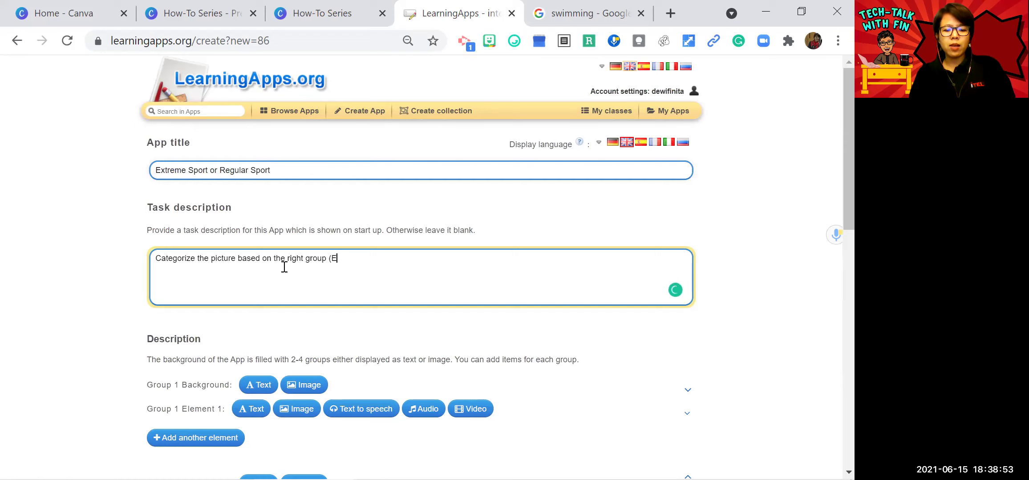
text(xtreme Sport)
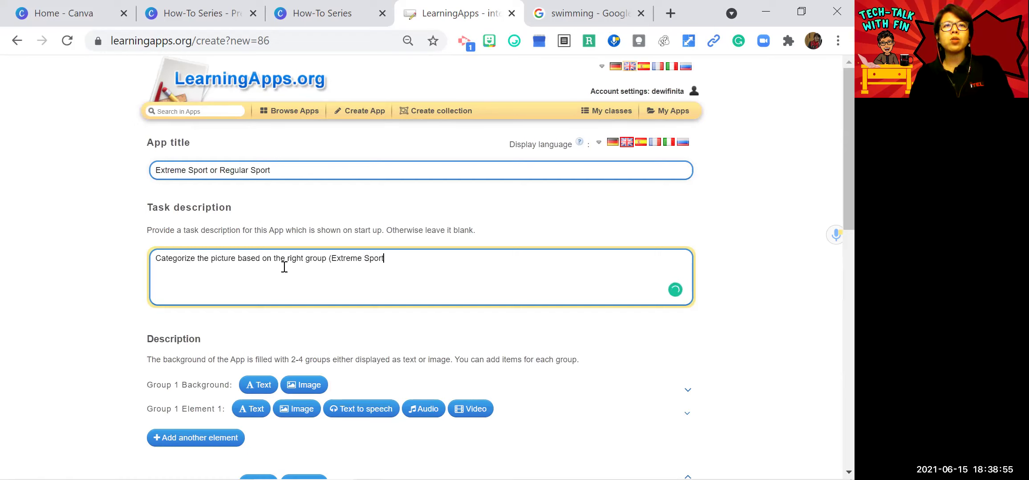
text( or Regular)
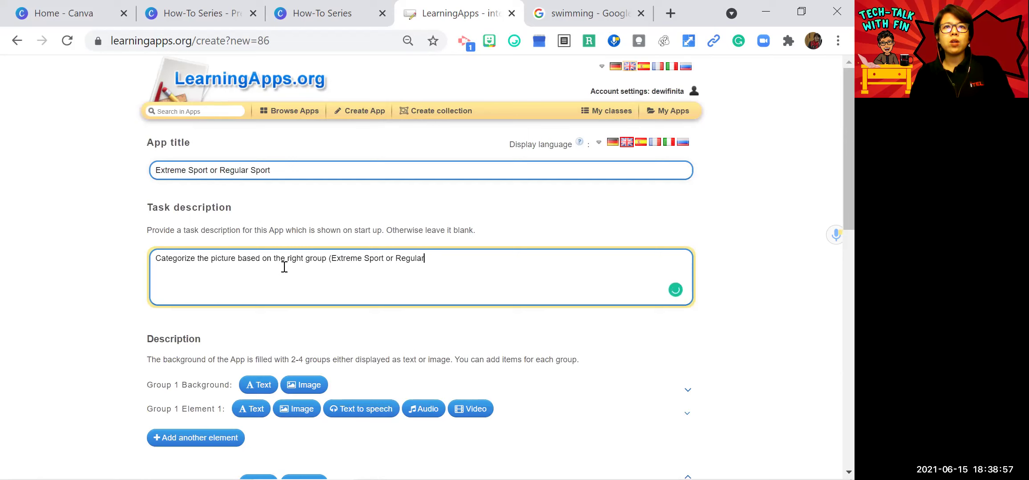
text( Sport)
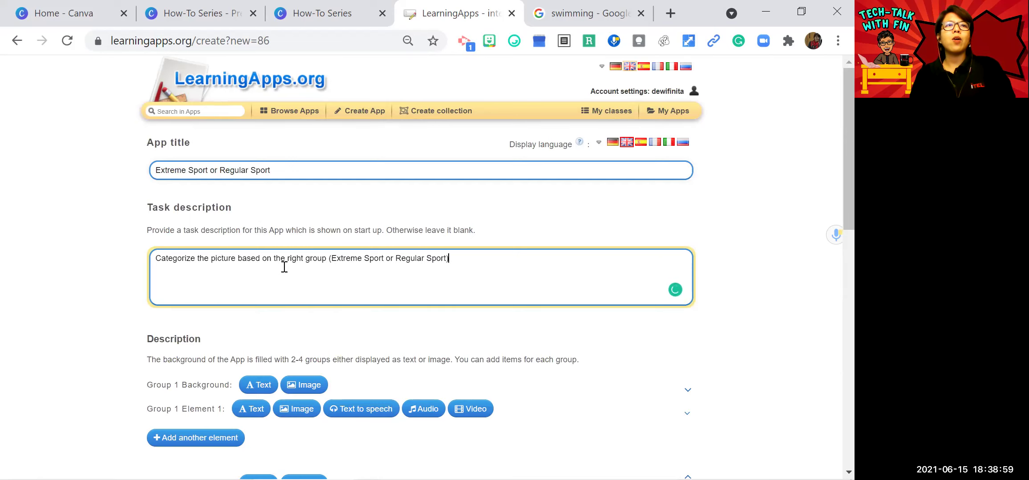
- Give Group 1 a text background reading 'Extreme Sport'
scroll(397, 287, down, 3)
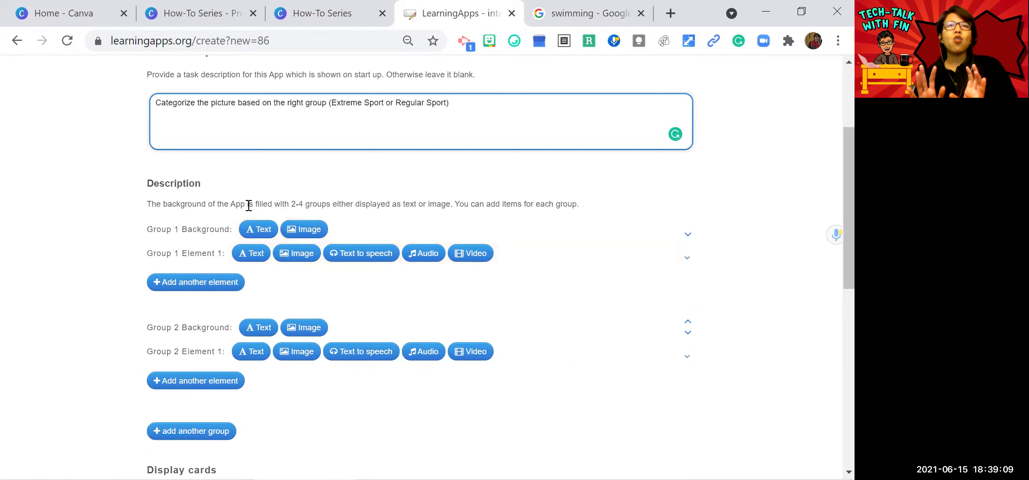
click(257, 230)
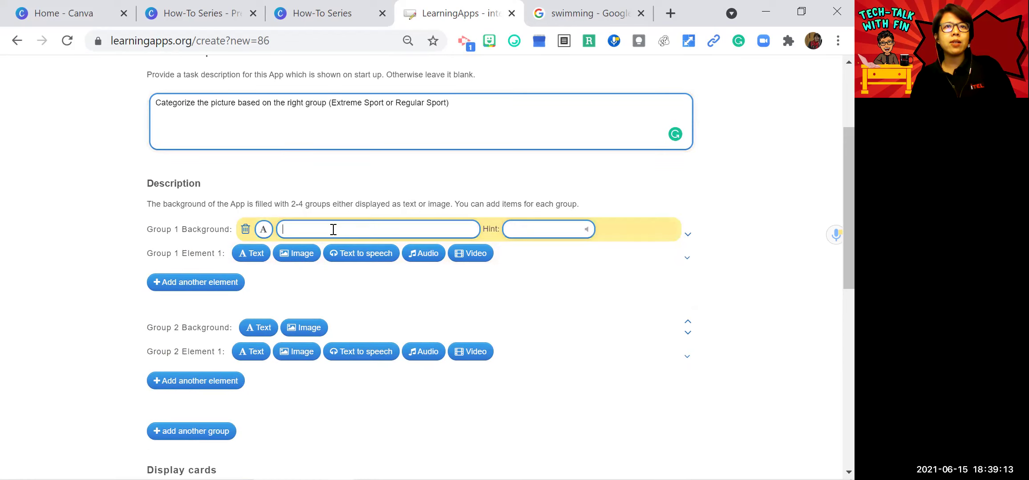
text(Extreme Sport)
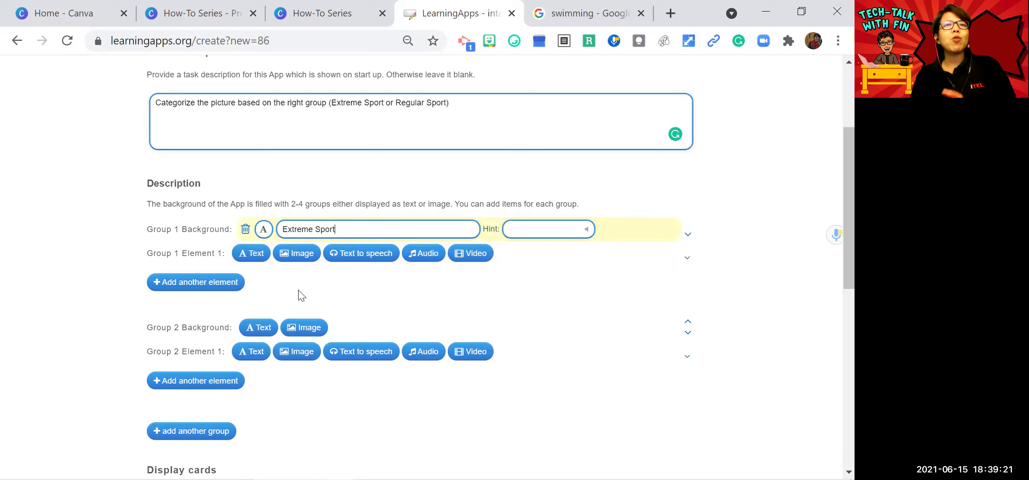
- Set Group 1 Element 1 to the Cave diving image from the Pic-extreme sport folder
click(291, 256)
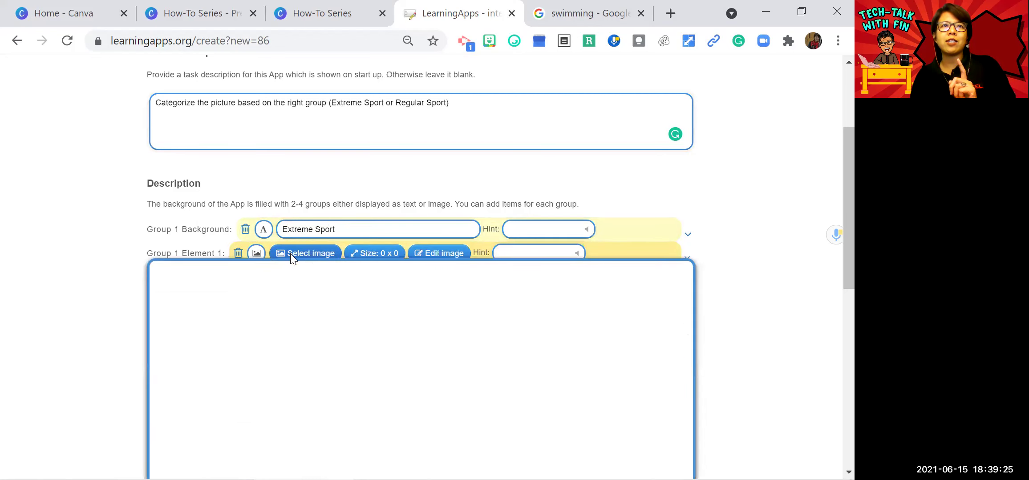
scroll(314, 267, down, 2)
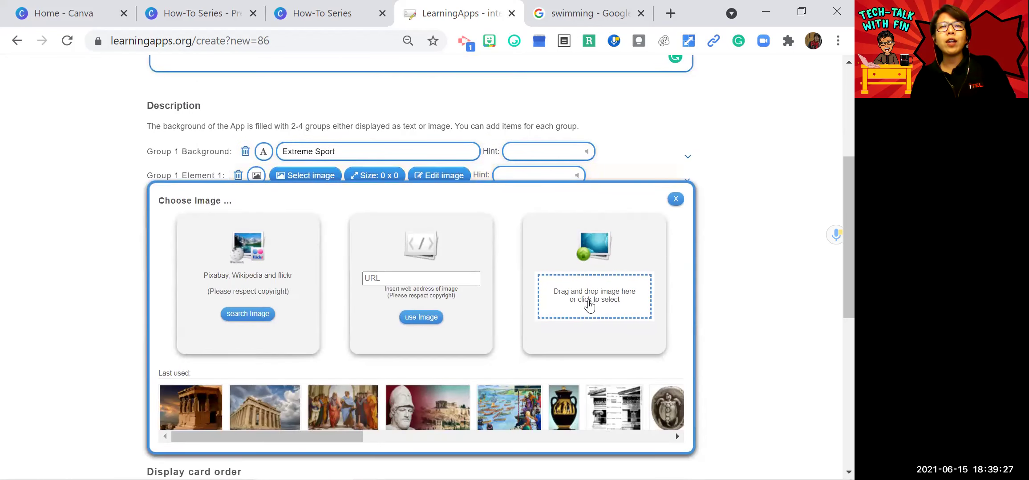
click(590, 306)
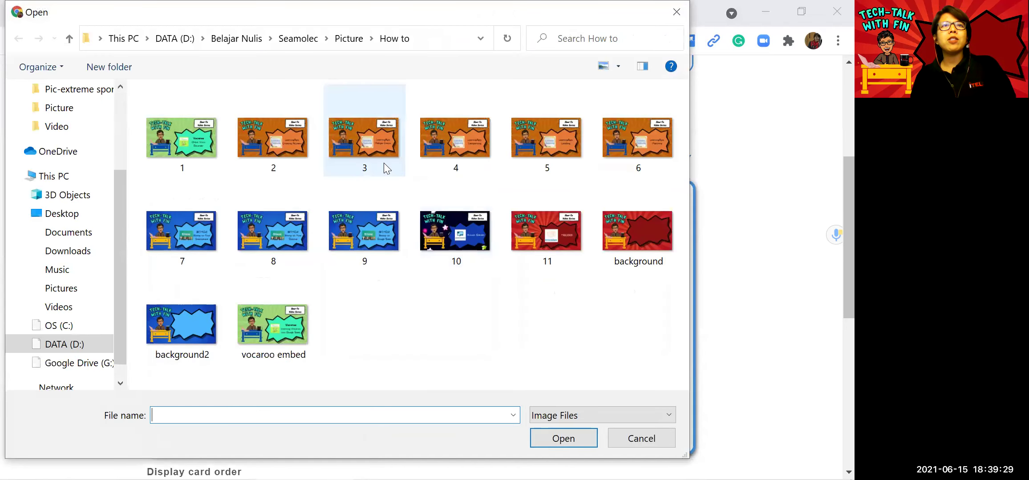
click(339, 39)
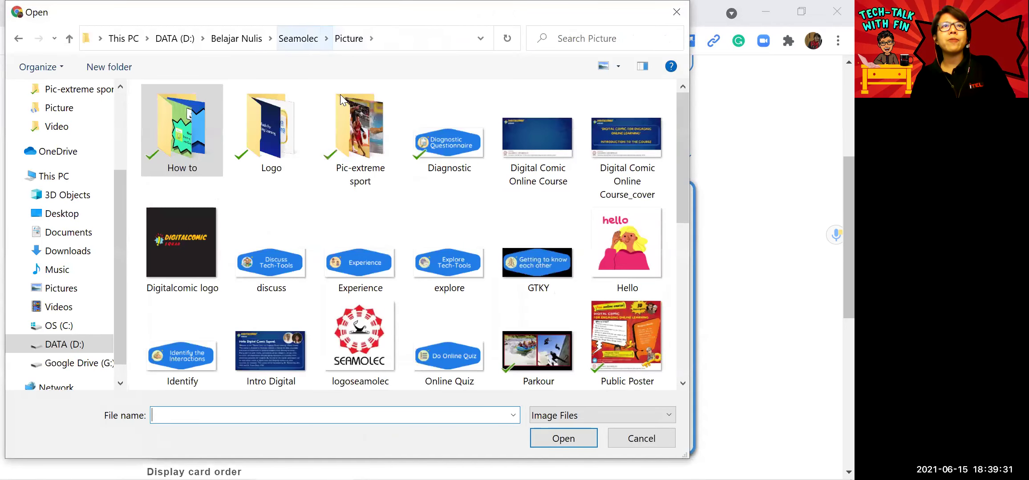
double_click(360, 164)
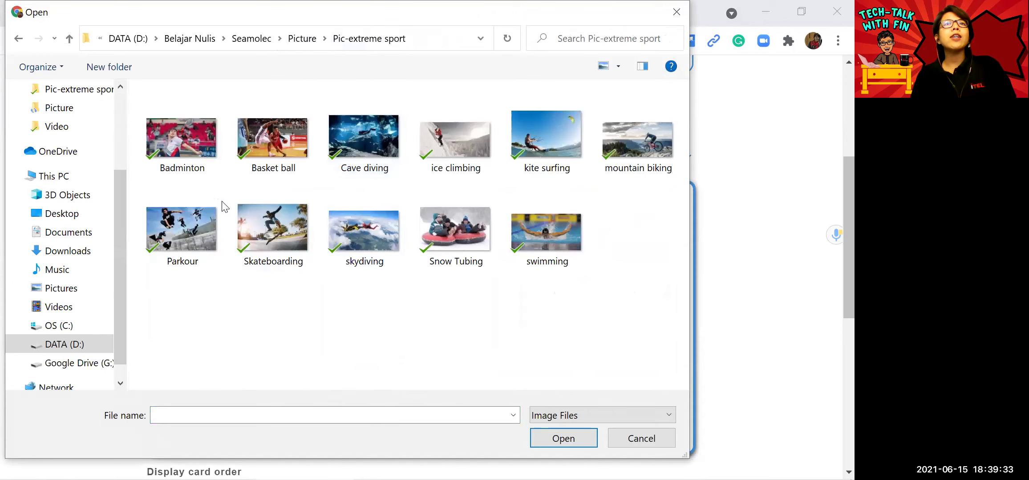
double_click(369, 135)
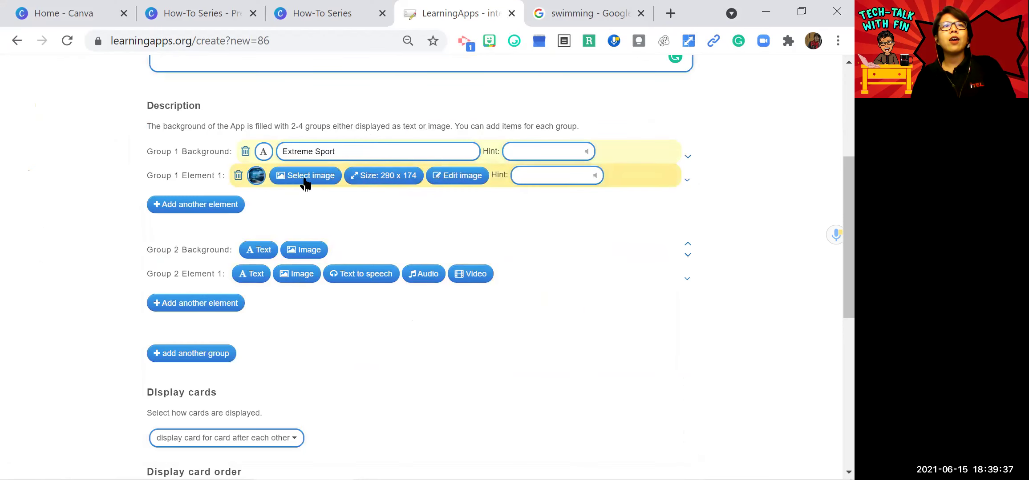
- Add a second Group 1 image from an online 'skateboard' search showing feet on a board
click(212, 209)
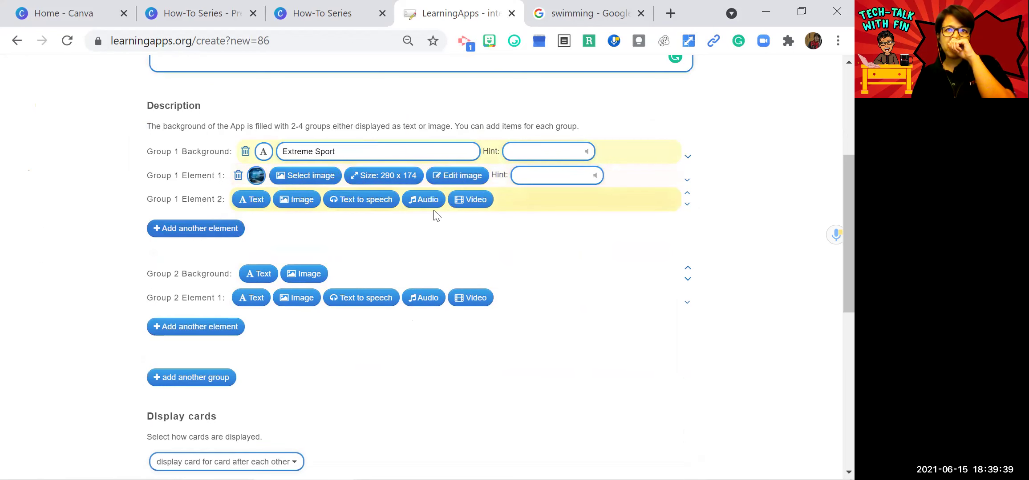
click(297, 199)
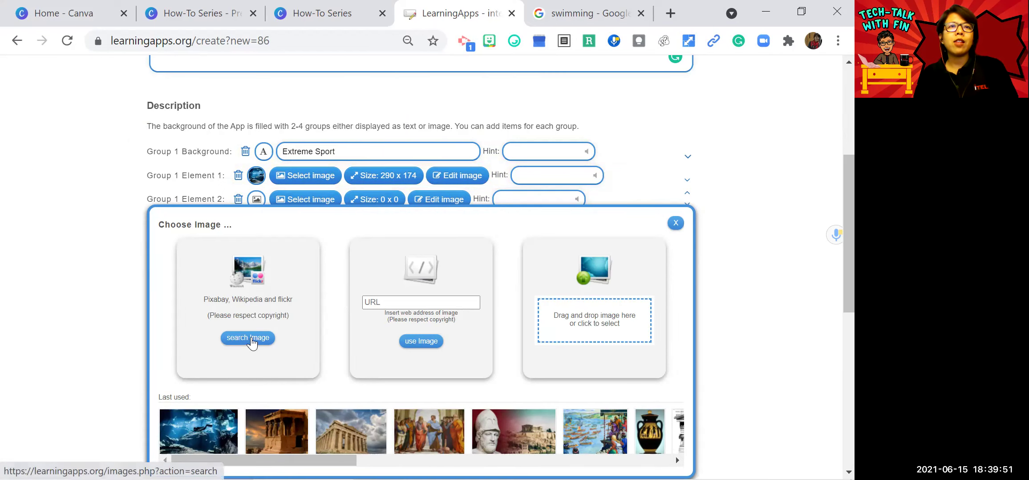
click(252, 343)
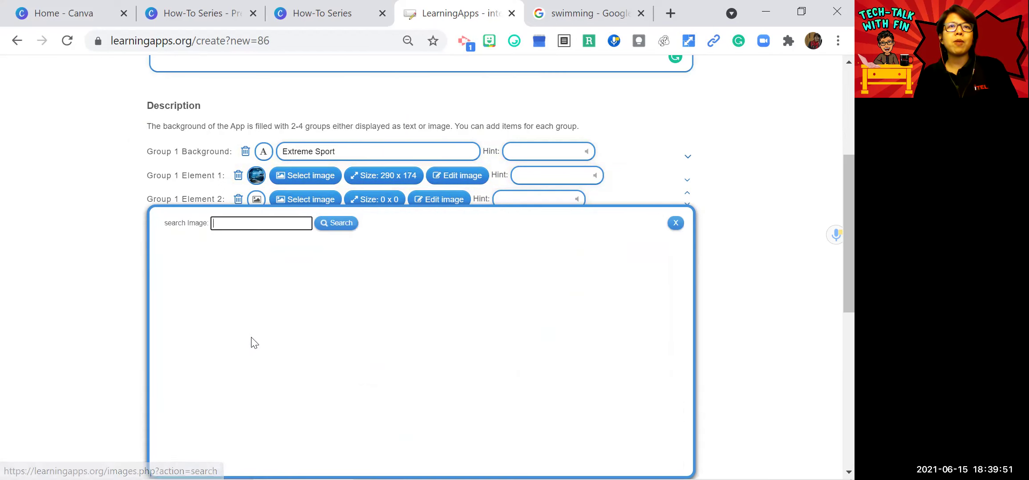
click(248, 229)
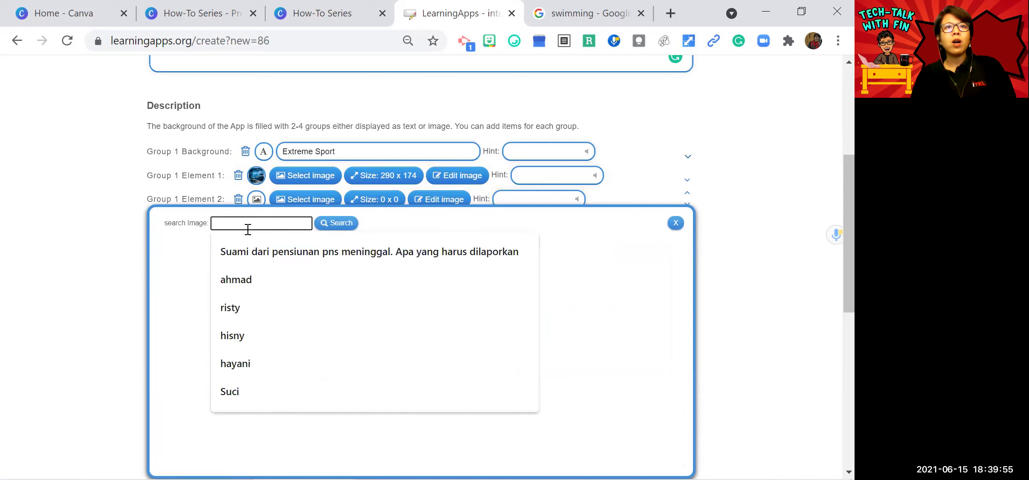
scroll(250, 200, down, 3)
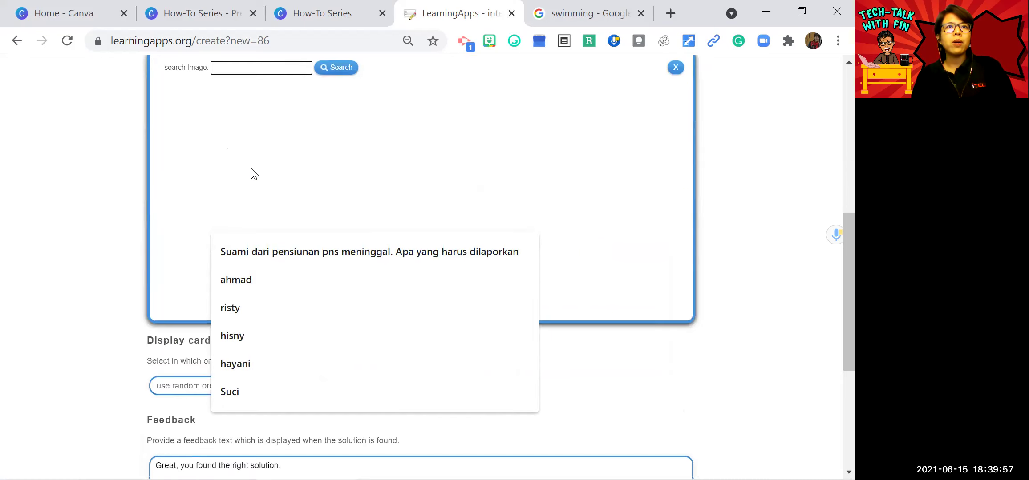
scroll(255, 131, up, 2)
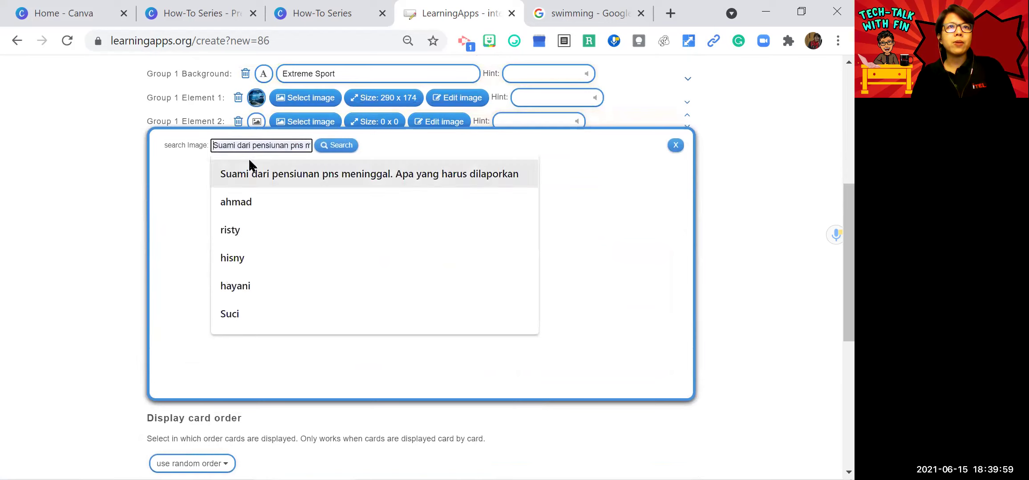
text(skateboard)
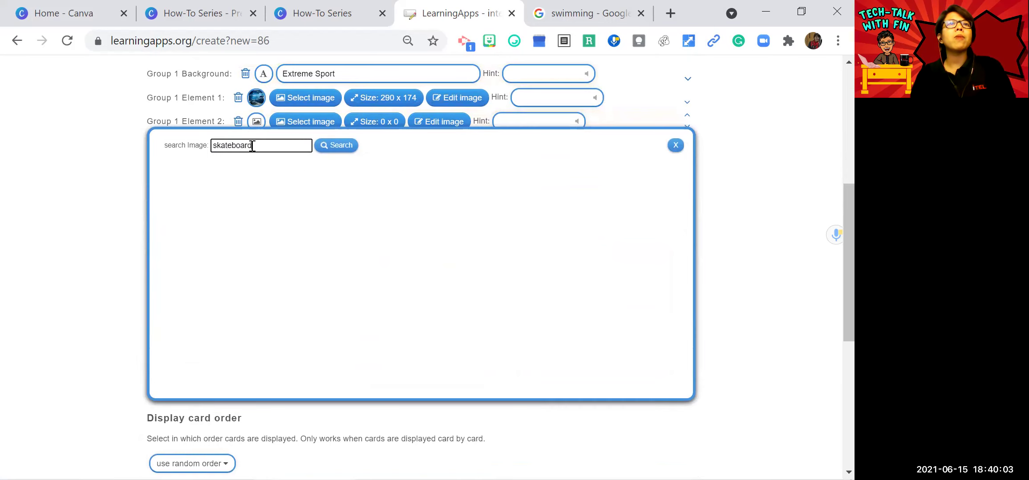
click(335, 147)
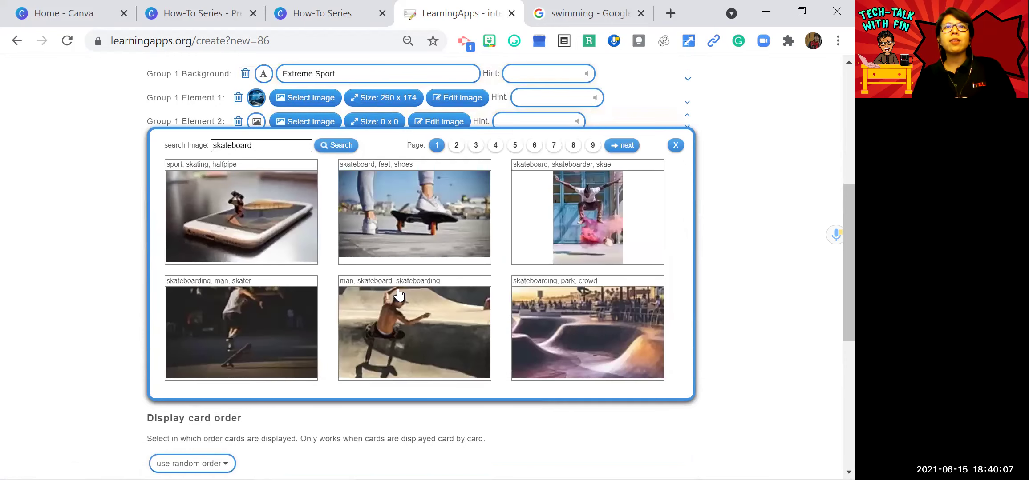
scroll(400, 307, down, 2)
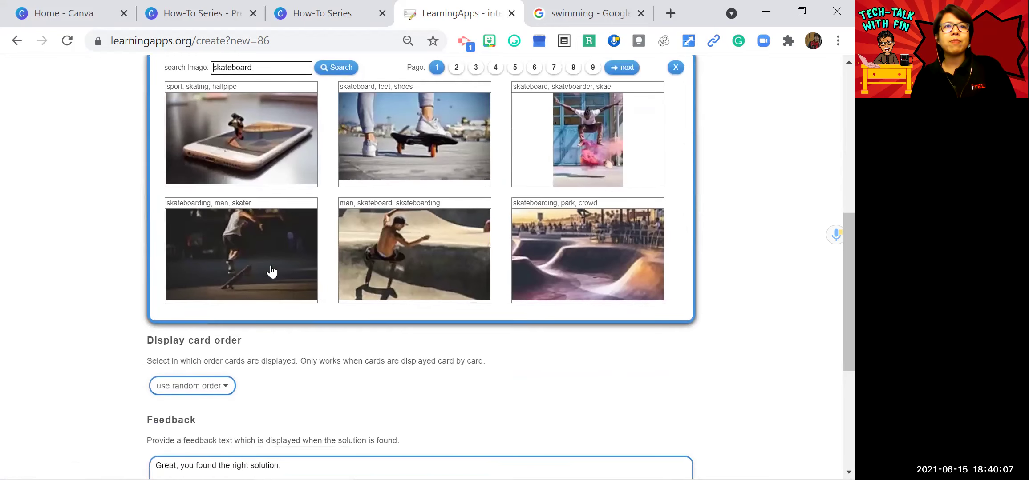
click(422, 149)
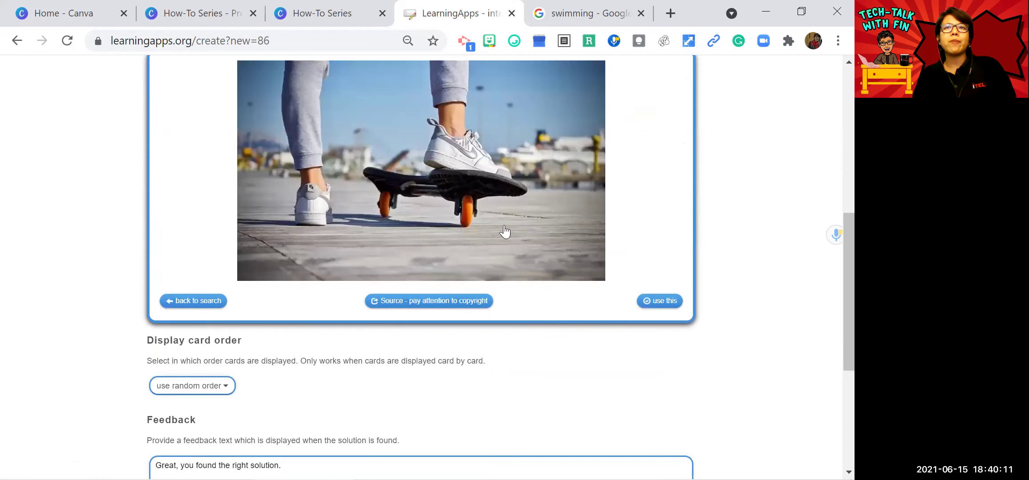
scroll(502, 229, up, 2)
click(663, 380)
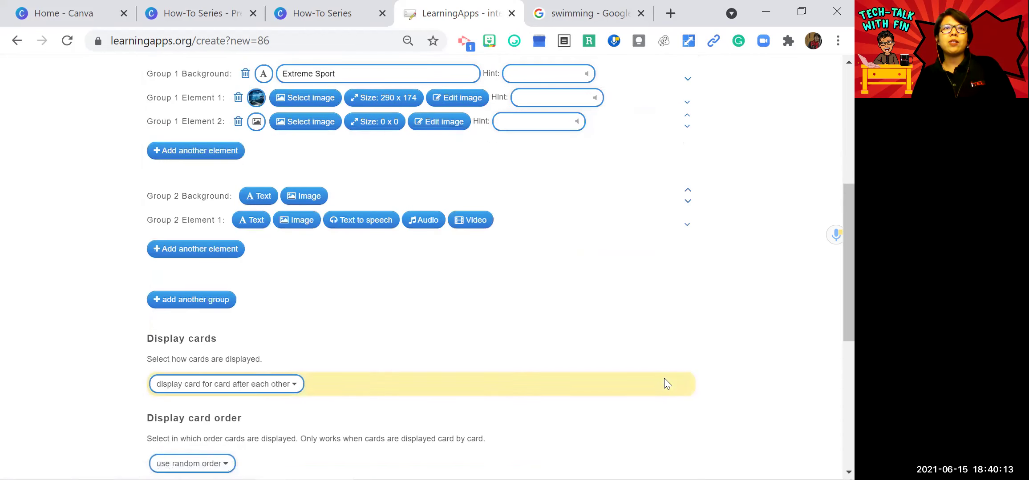
- Add a third Group 1 element using the skydiving picture file
scroll(246, 200, up, 2)
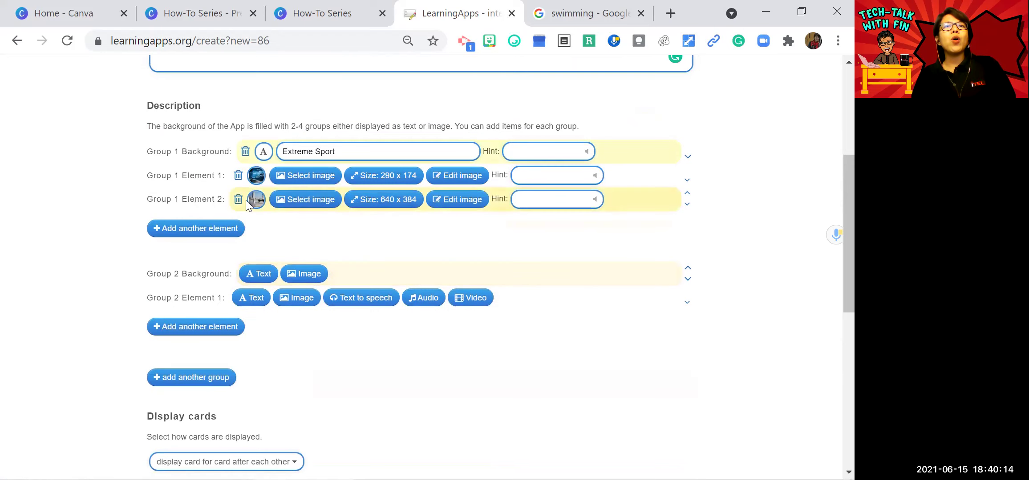
click(195, 230)
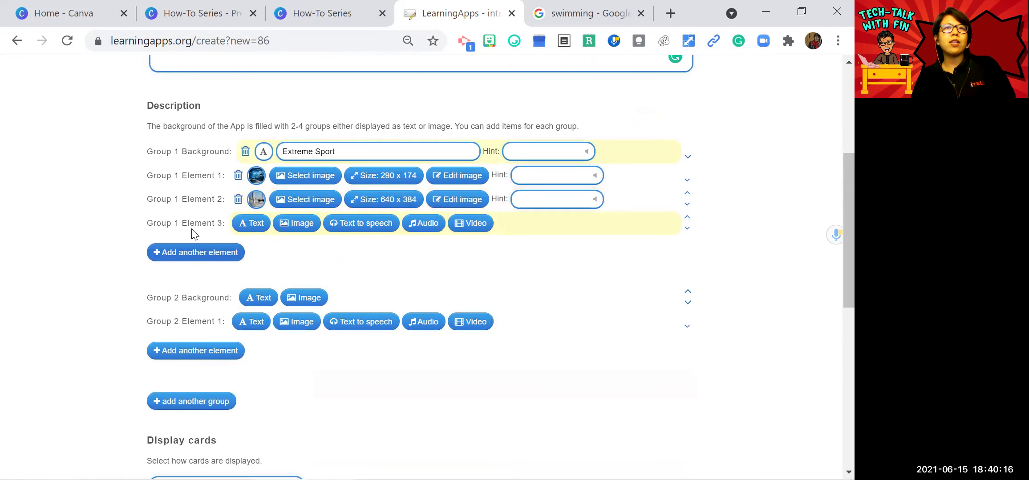
click(295, 223)
click(403, 248)
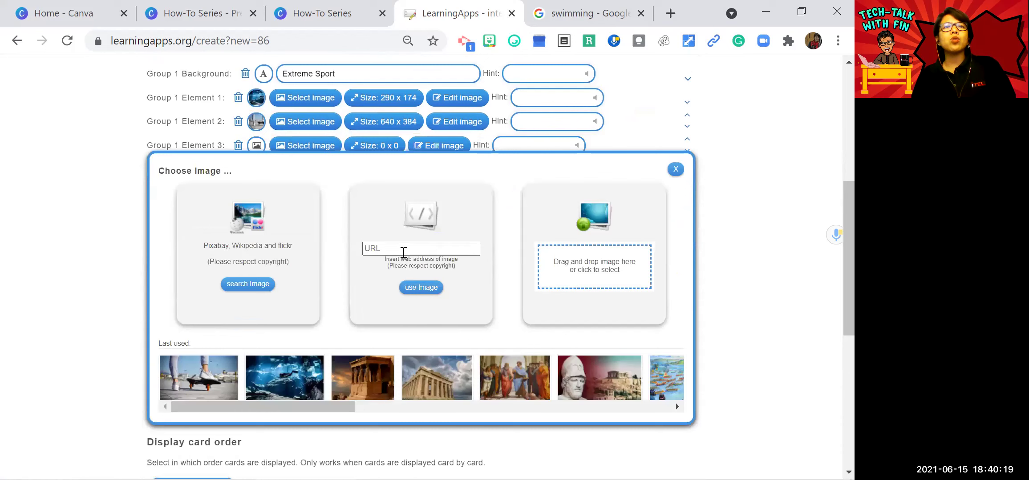
click(403, 249)
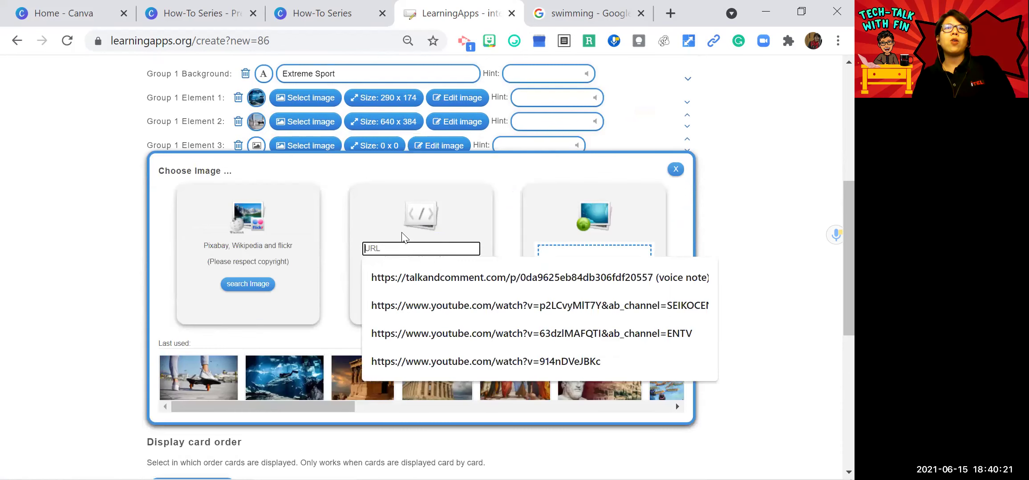
click(623, 229)
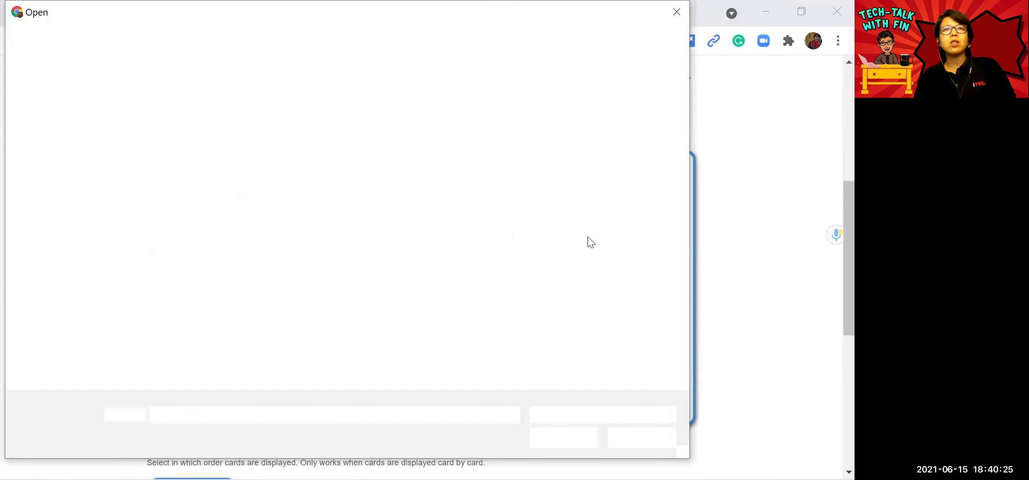
click(367, 200)
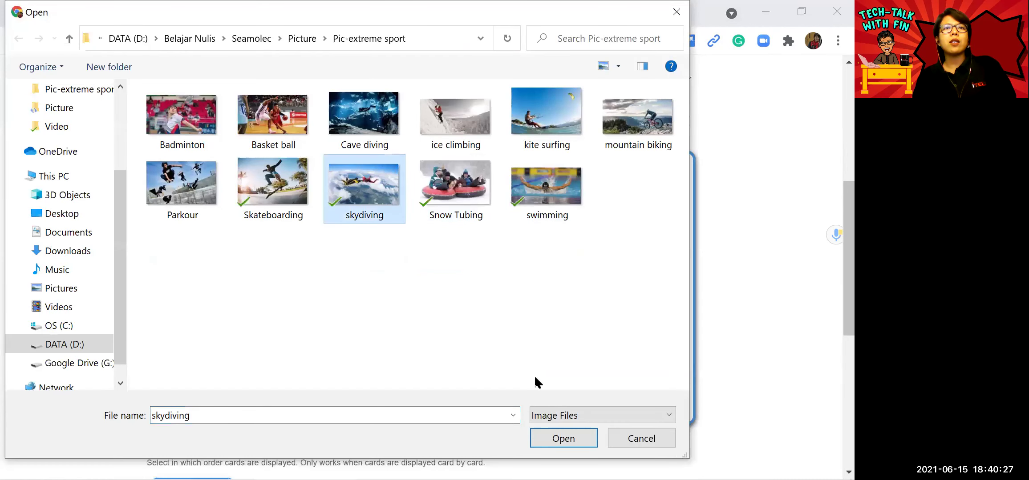
click(563, 439)
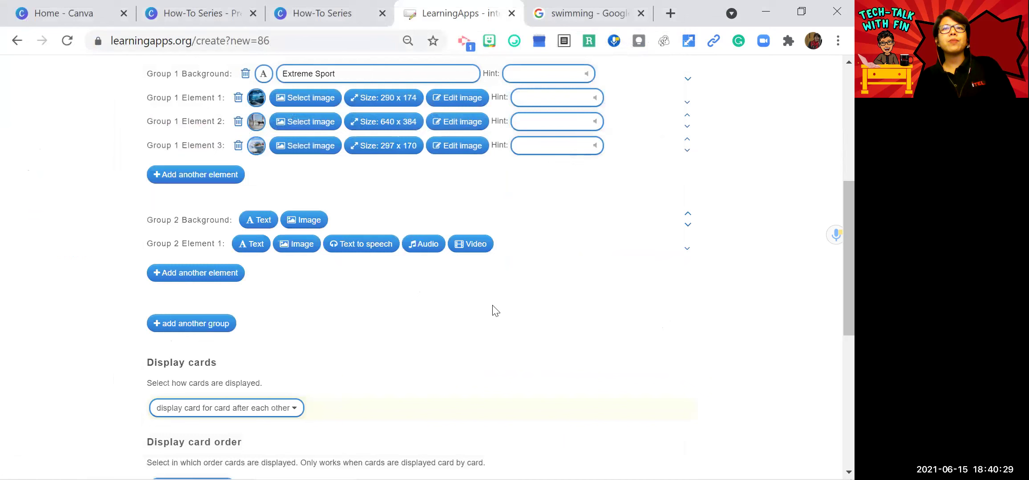
- Add a fourth Group 1 element with the Snow Tubing picture file
click(193, 174)
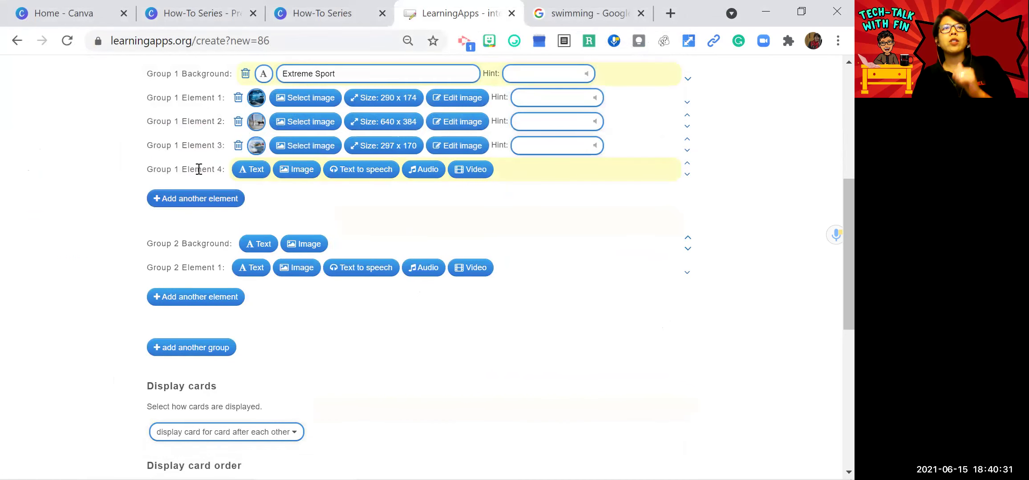
click(295, 177)
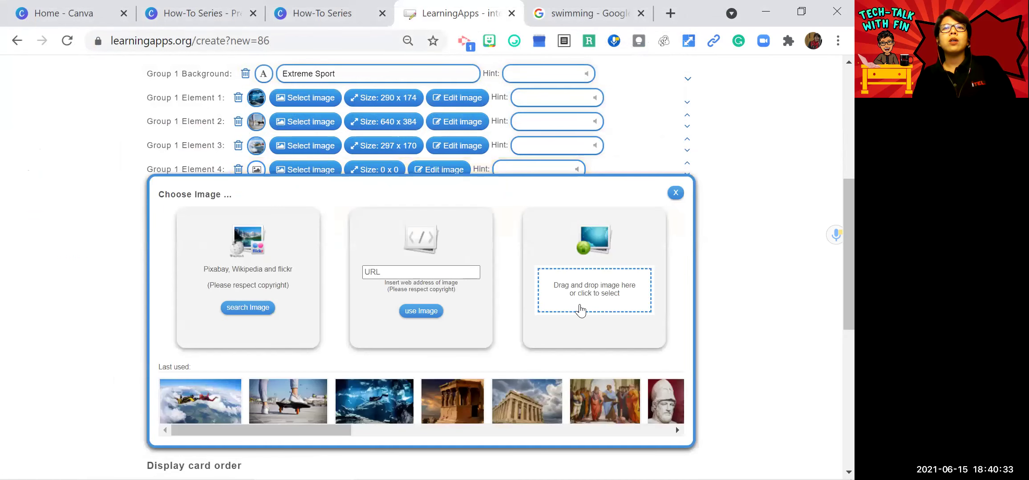
click(583, 297)
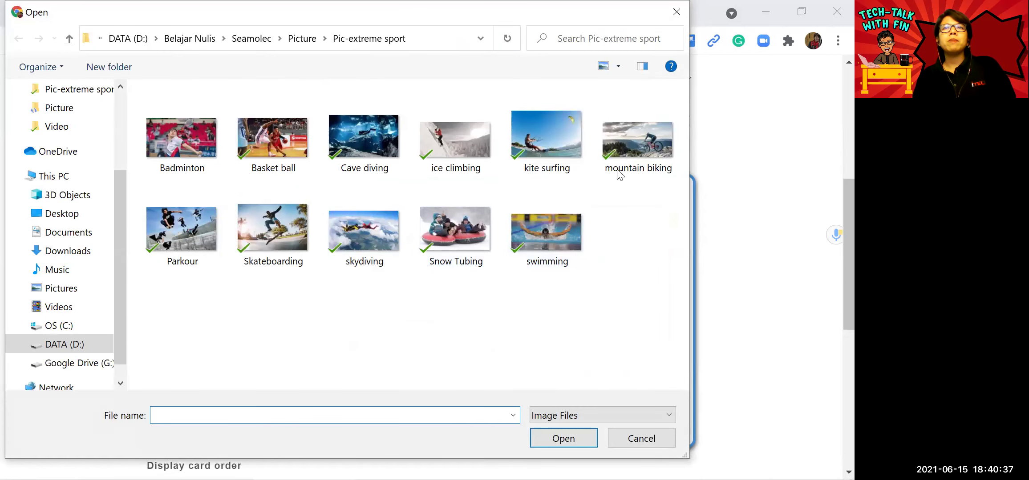
click(422, 240)
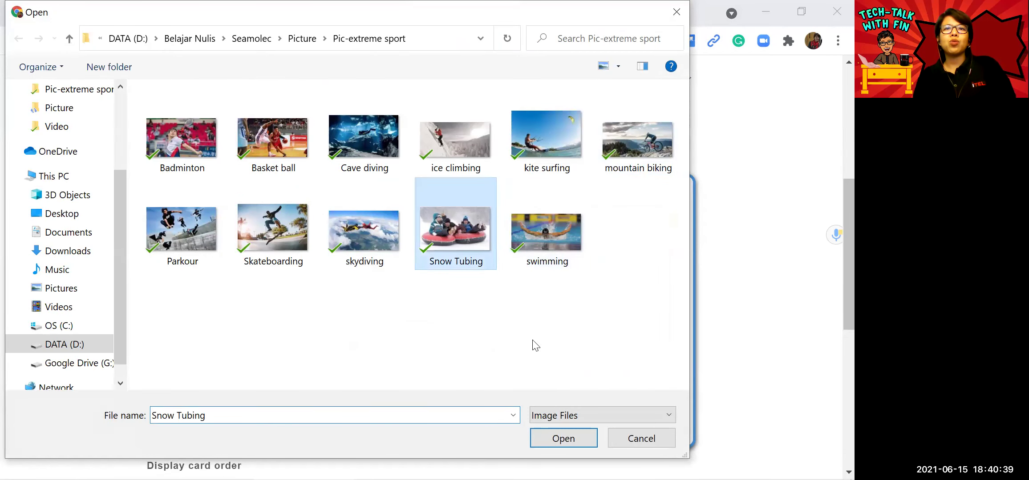
click(563, 448)
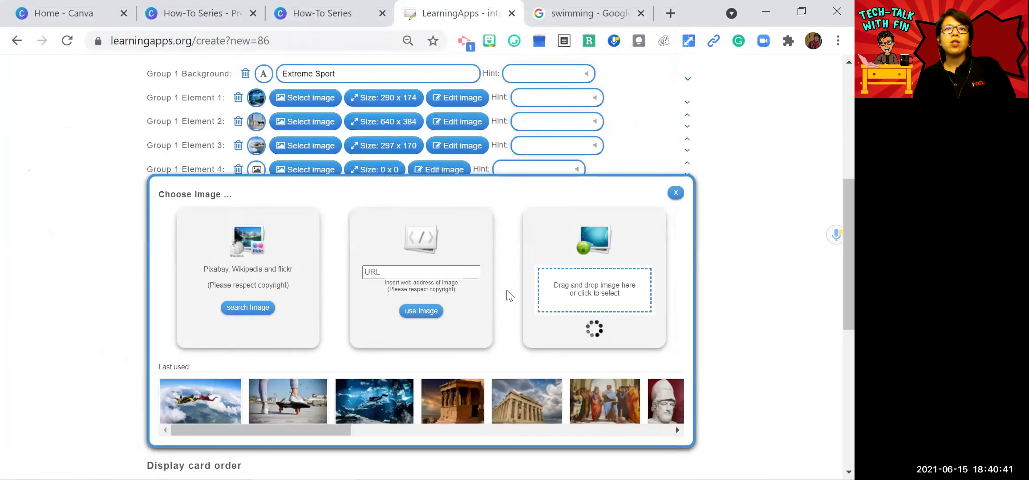
- Give Group 2 a text background and begin labelling it 'Regular Sport'
scroll(367, 228, up, 2)
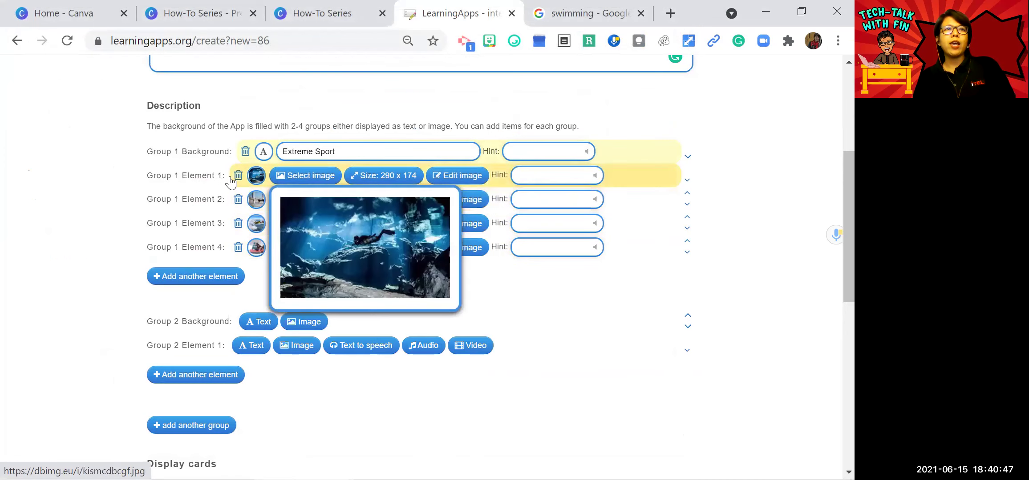
click(260, 324)
click(336, 326)
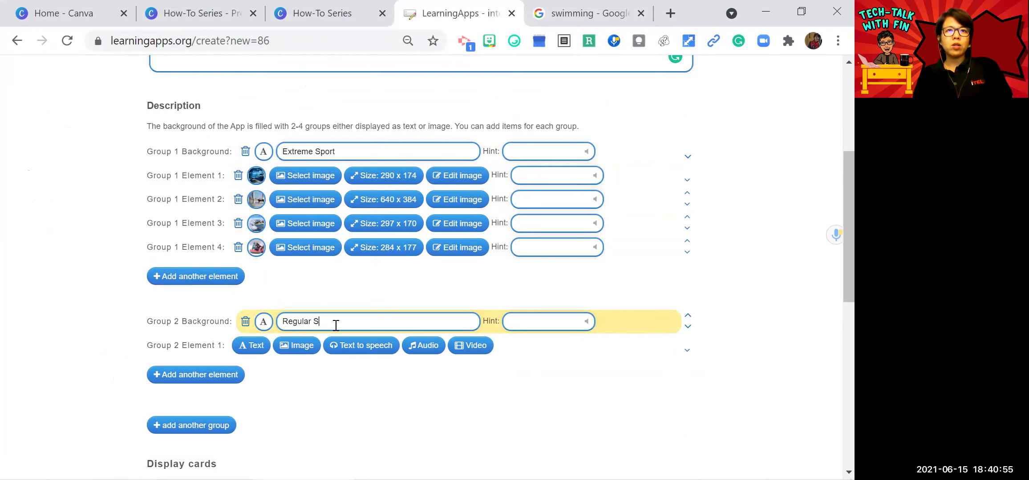
- Upload the Badminton picture as the first Regular Sport element
click(301, 351)
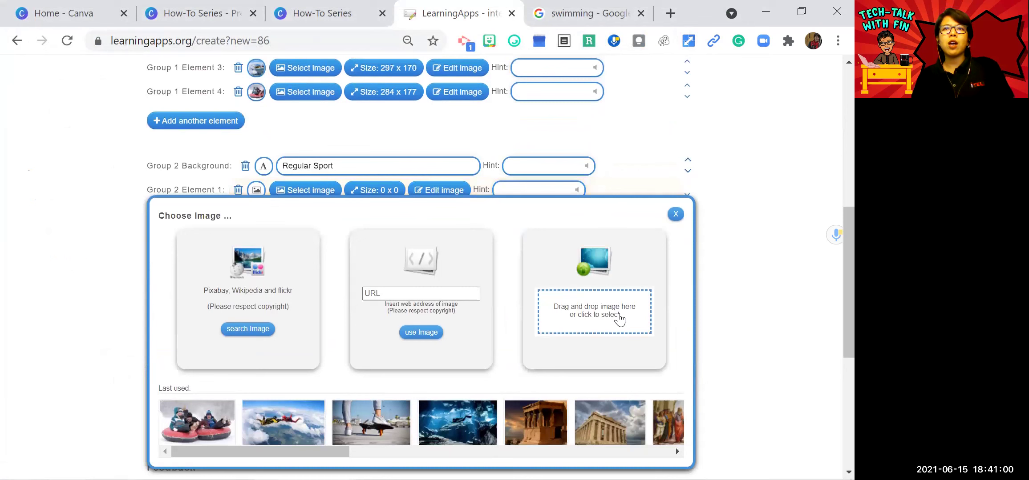
click(619, 317)
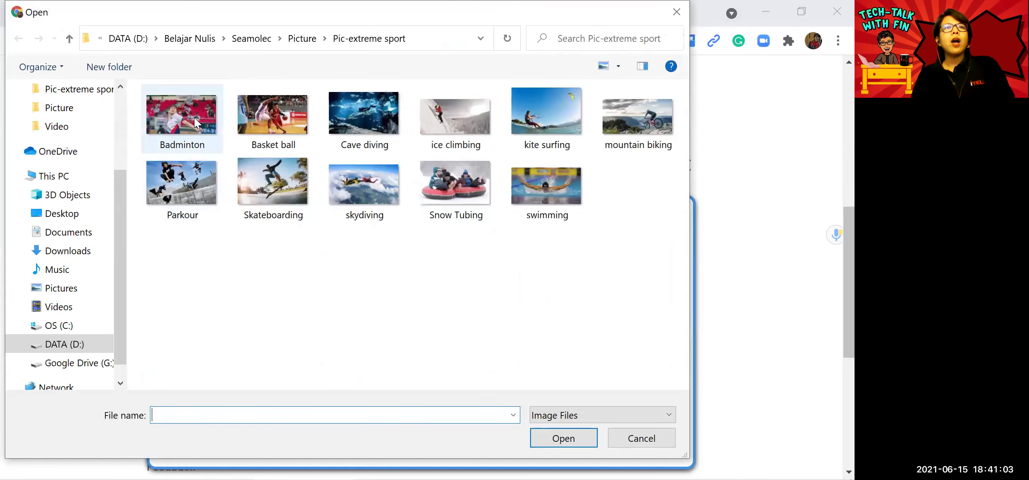
click(194, 117)
click(578, 439)
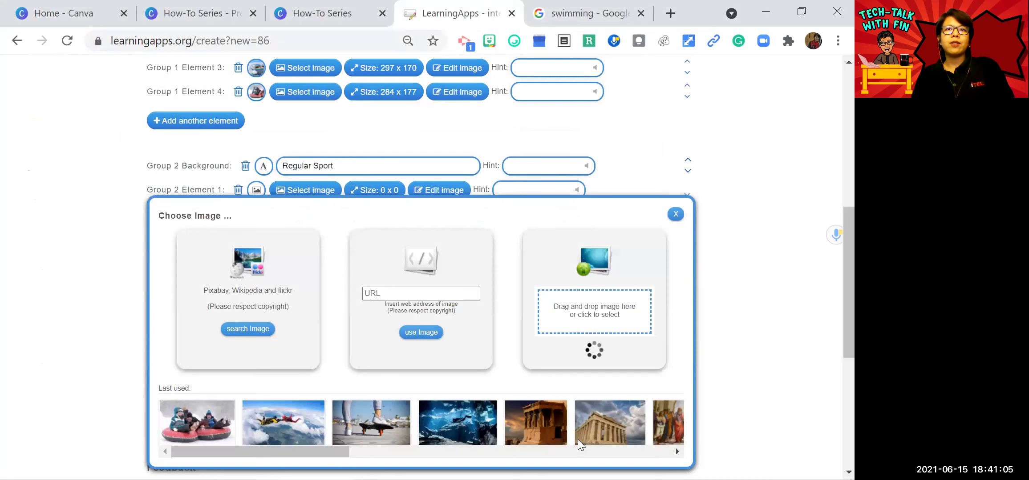
- Add a second Regular Sport element with the Basket ball picture
click(210, 228)
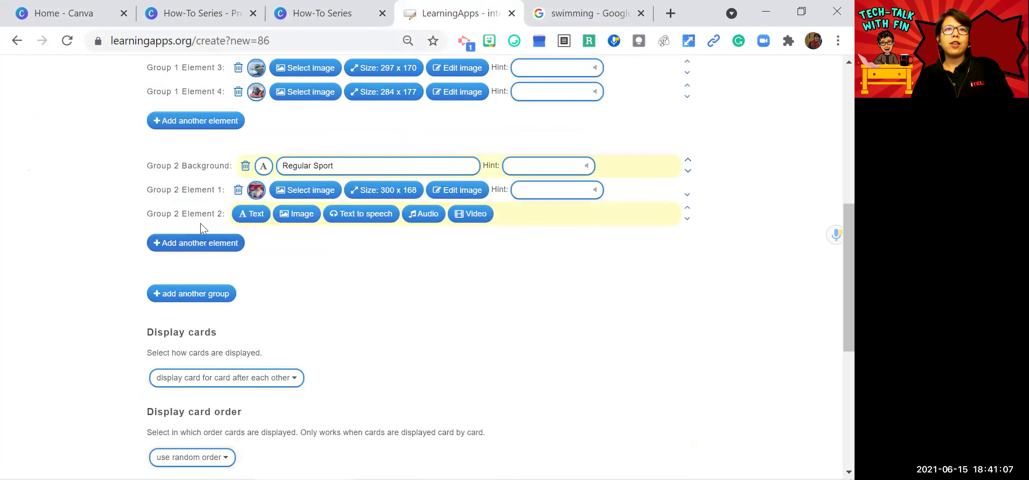
click(299, 216)
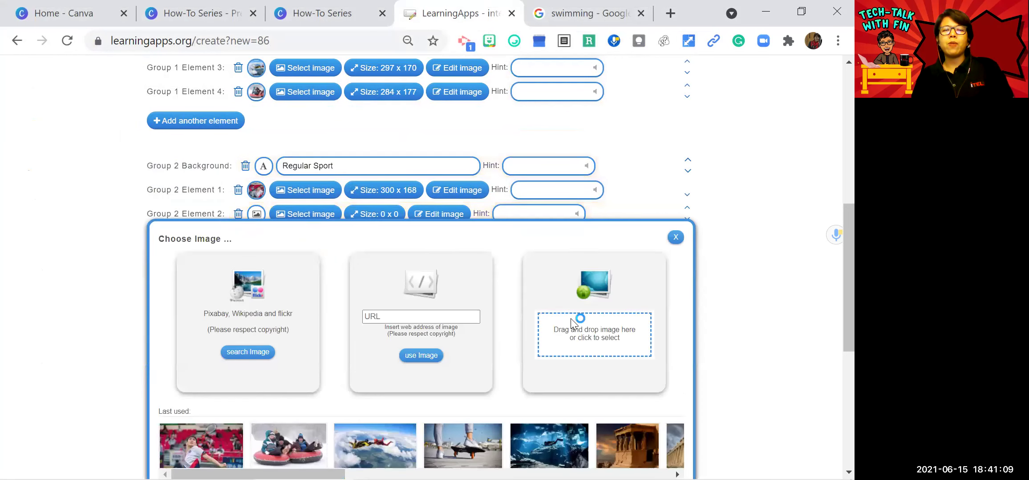
click(574, 328)
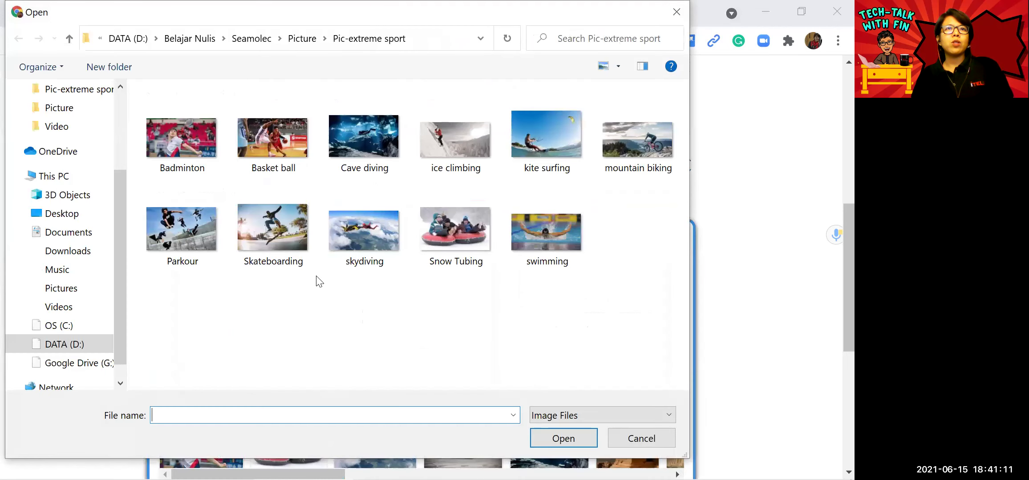
click(272, 124)
double_click(272, 124)
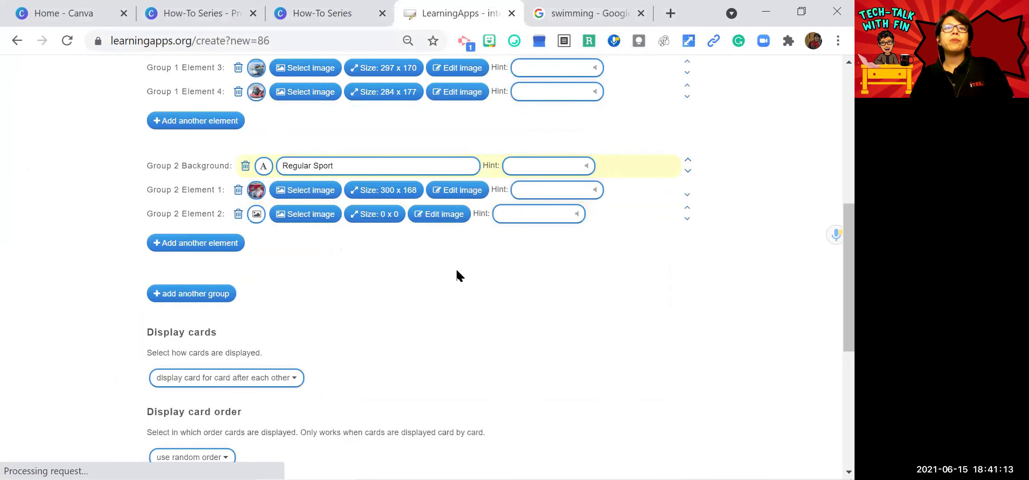
- Add a third Regular Sport element with the swimming picture
click(224, 244)
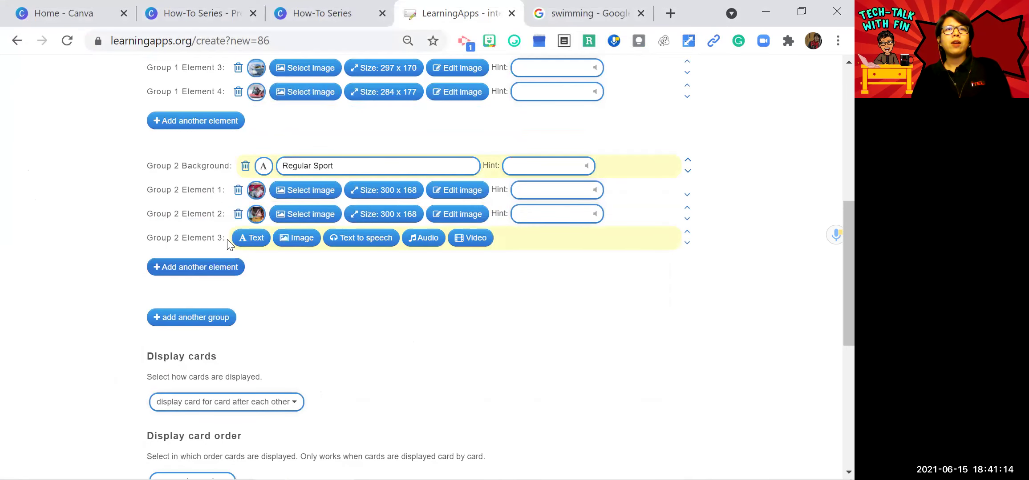
click(302, 237)
click(610, 357)
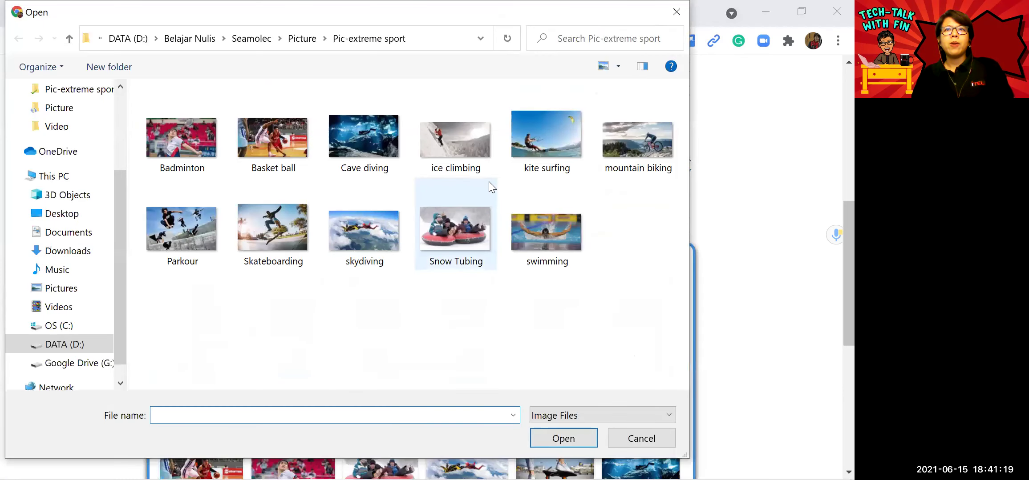
click(542, 232)
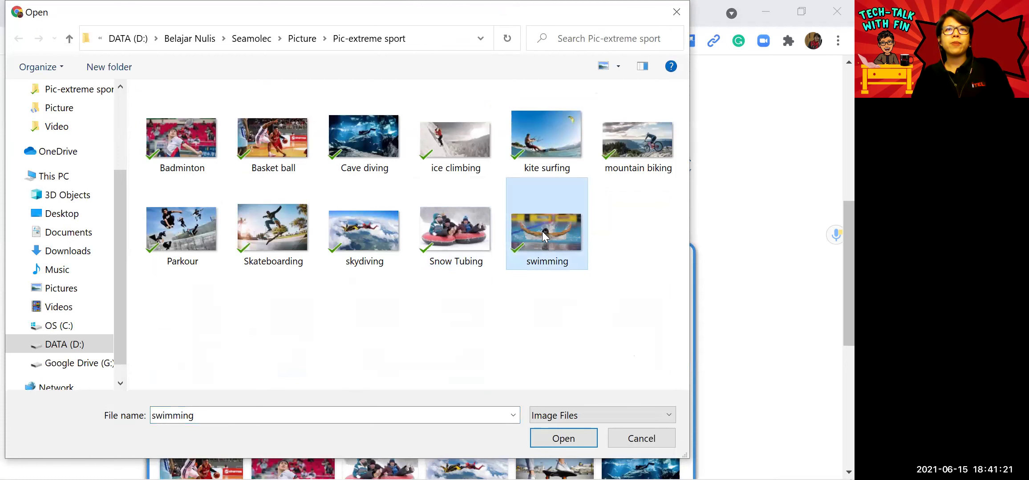
click(569, 432)
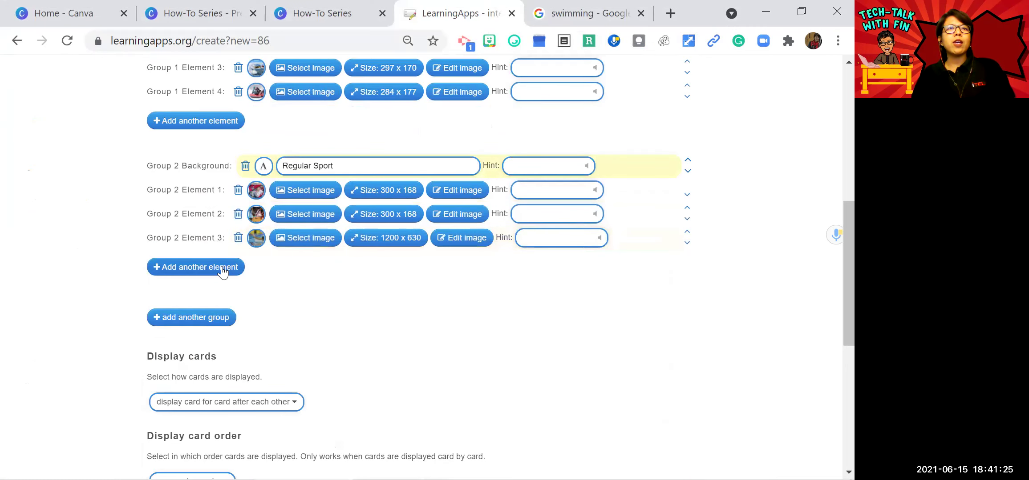
- Add a fourth element using the online search result for 'cycling': two people cycling on grass
click(223, 268)
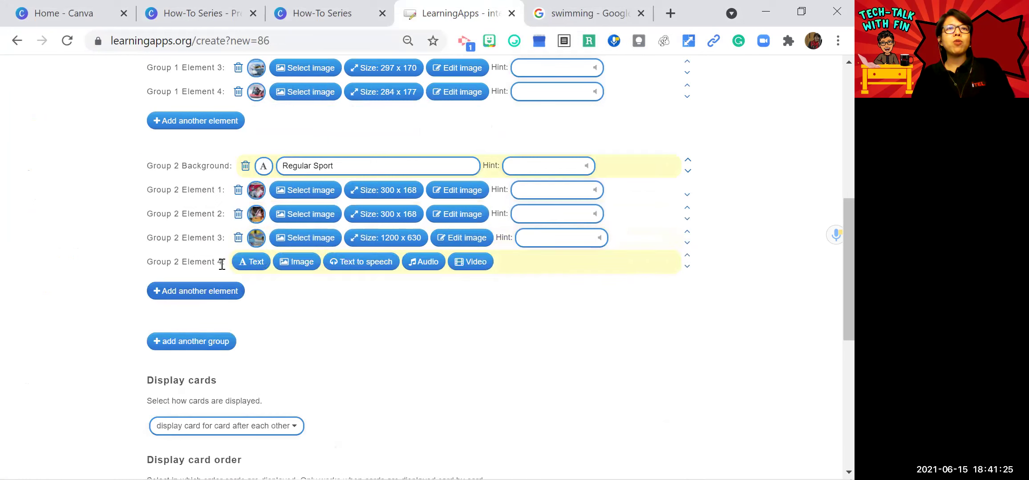
click(295, 266)
click(248, 400)
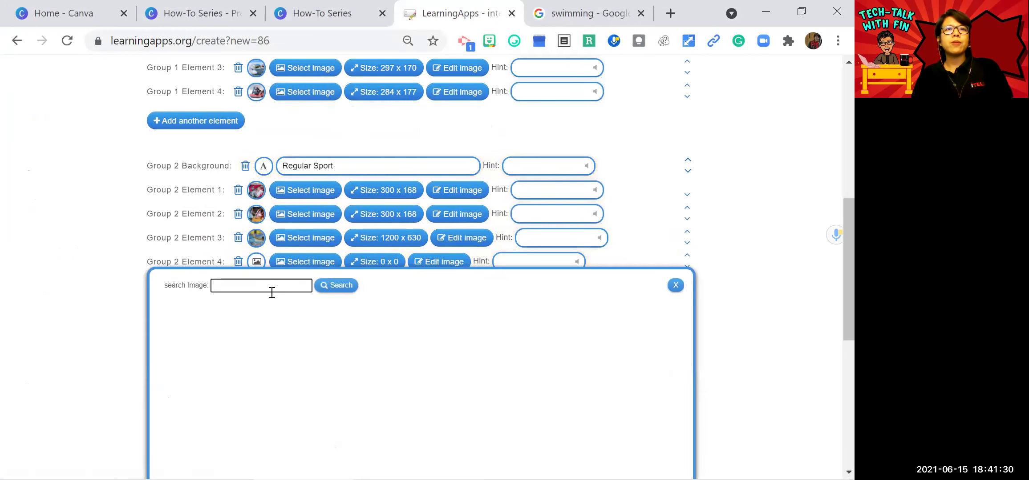
click(271, 287)
text(cycling)
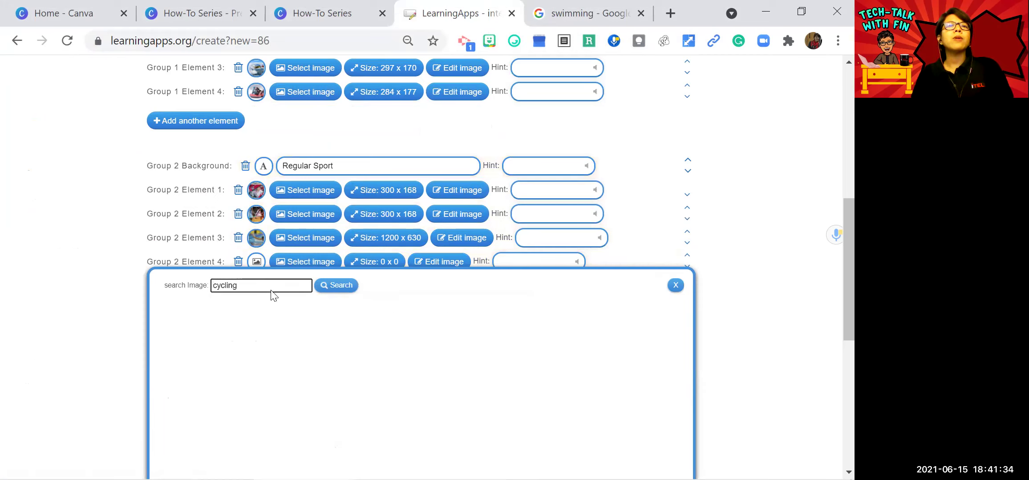
key(Return)
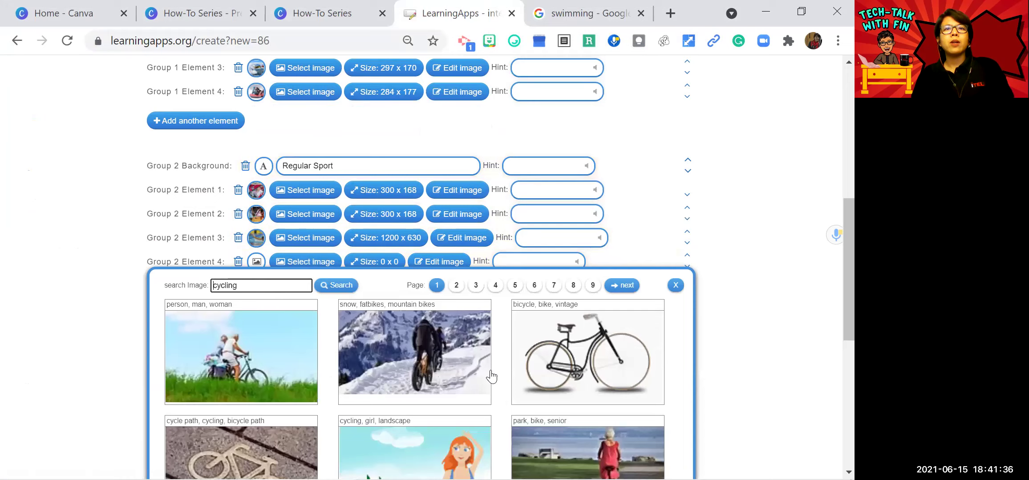
scroll(491, 377, down, 2)
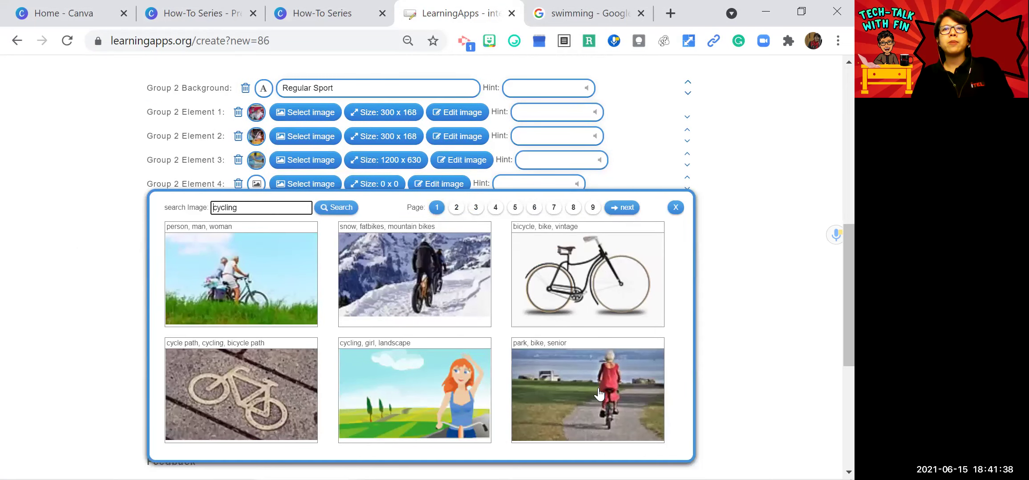
click(256, 272)
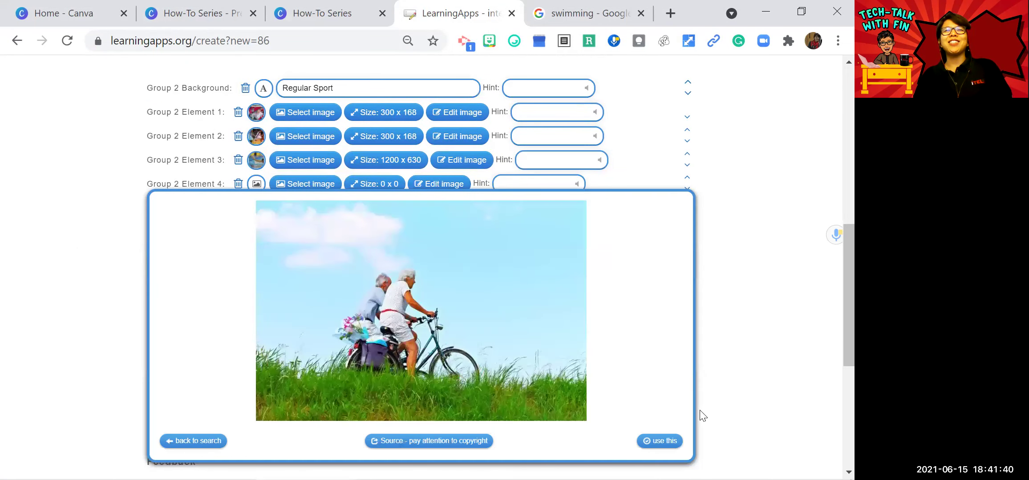
click(660, 441)
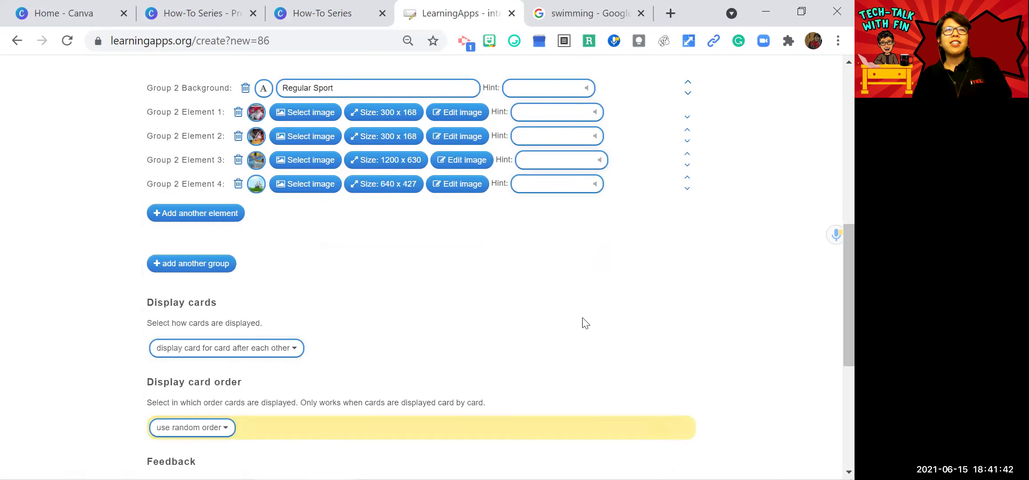
- Keep Display cards set to 'display card for card after each other'
scroll(503, 332, up, 2)
scroll(381, 331, up, 2)
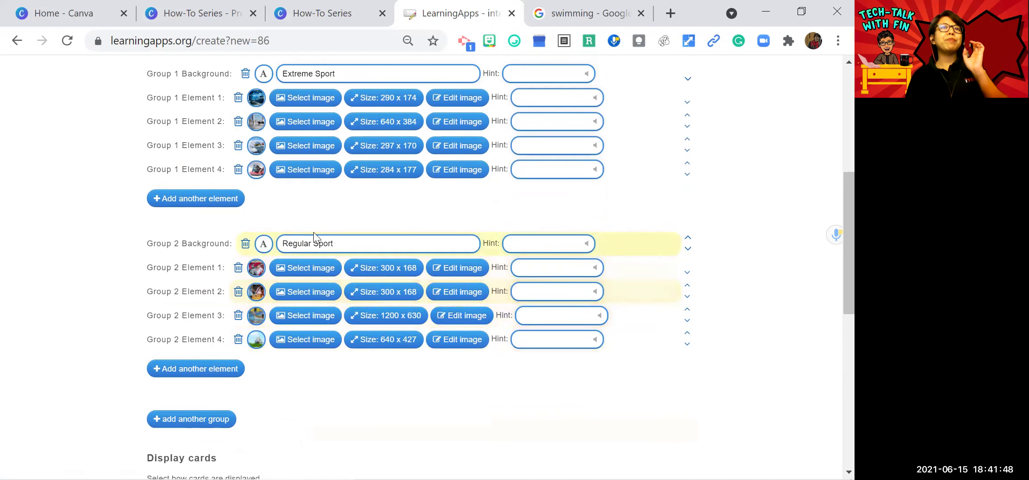
scroll(338, 320, down, 2)
scroll(283, 332, down, 4)
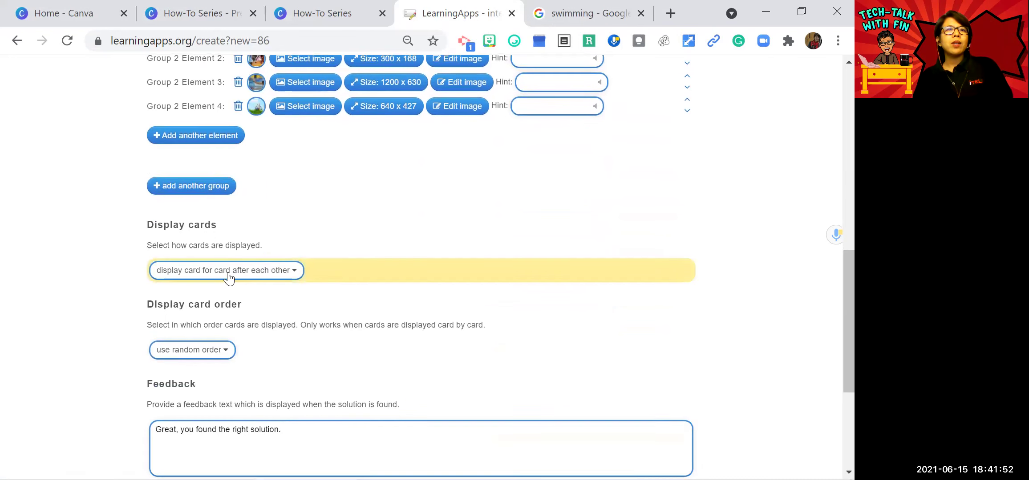
click(228, 271)
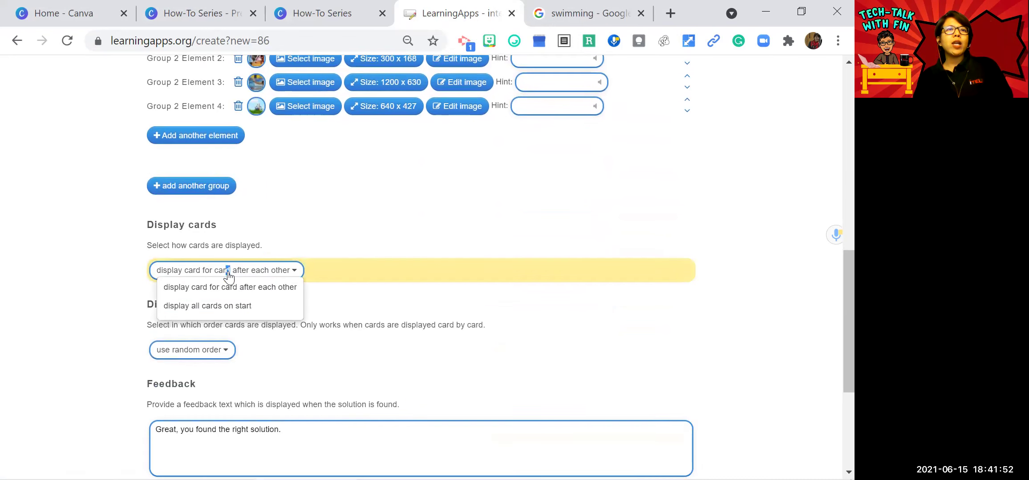
click(260, 290)
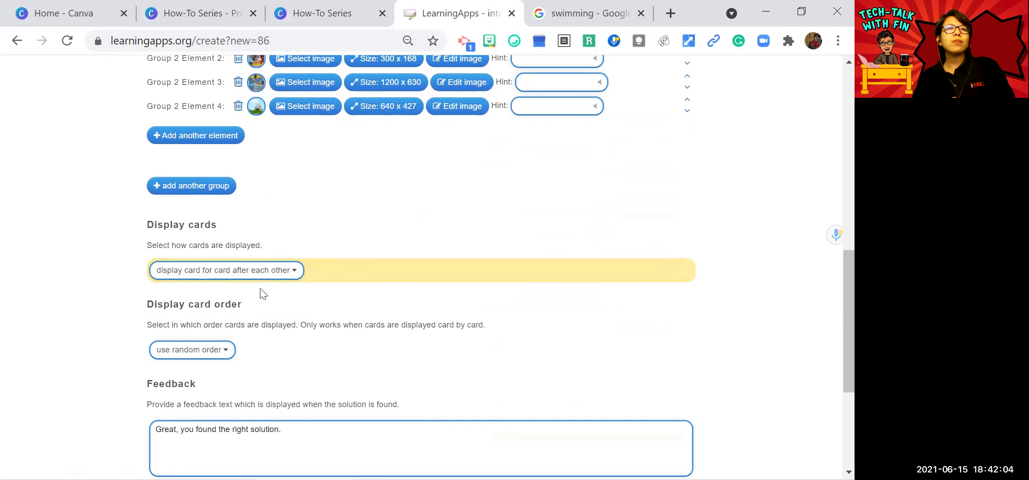
- Leave the feedback text as 'Great, you found the right solution.'
scroll(375, 312, down, 2)
scroll(380, 320, down, 2)
click(322, 271)
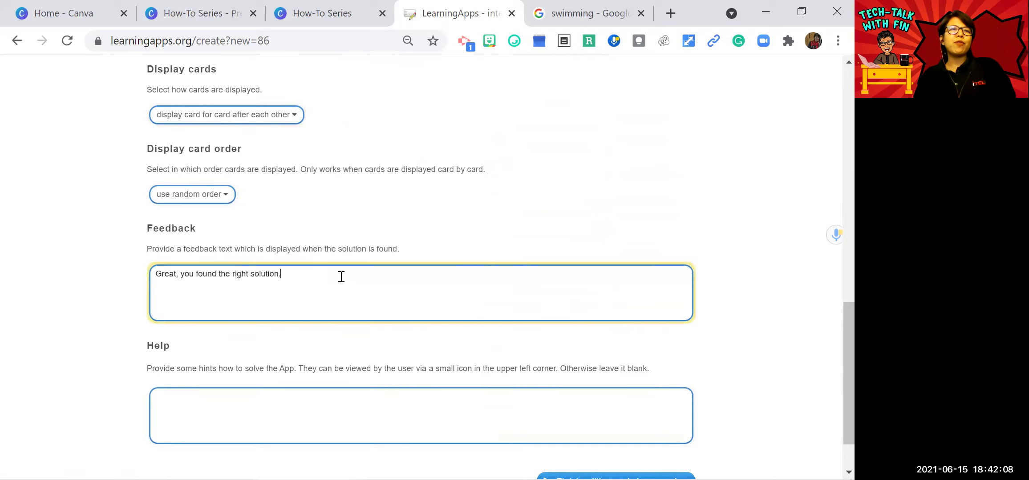
key(ctrl+a)
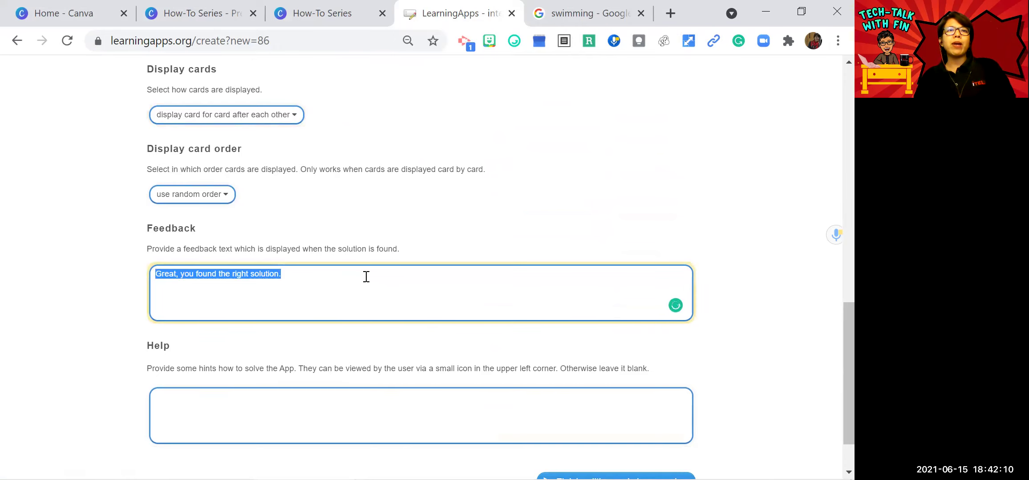
scroll(308, 222, down, 2)
click(323, 210)
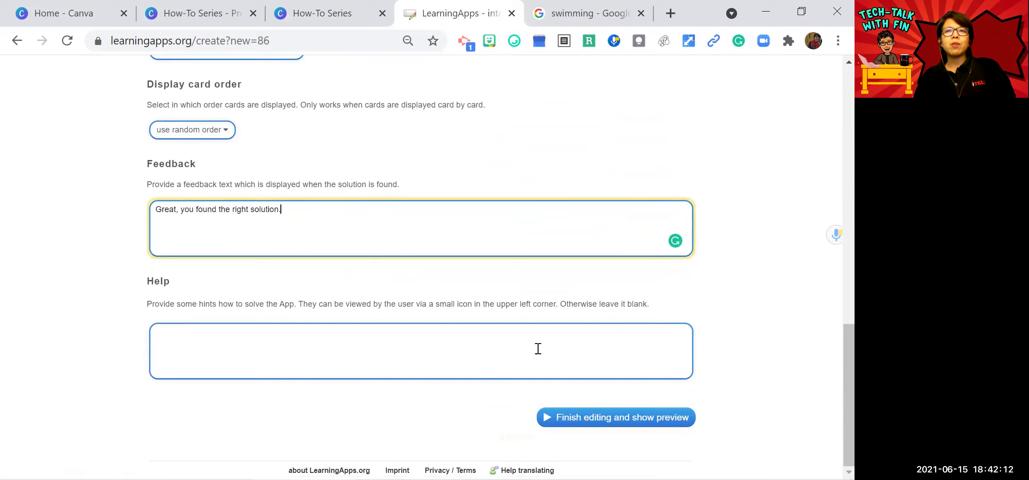
- Open the preview and sort the basketball, swimming, surf and diving cards into groups
click(627, 418)
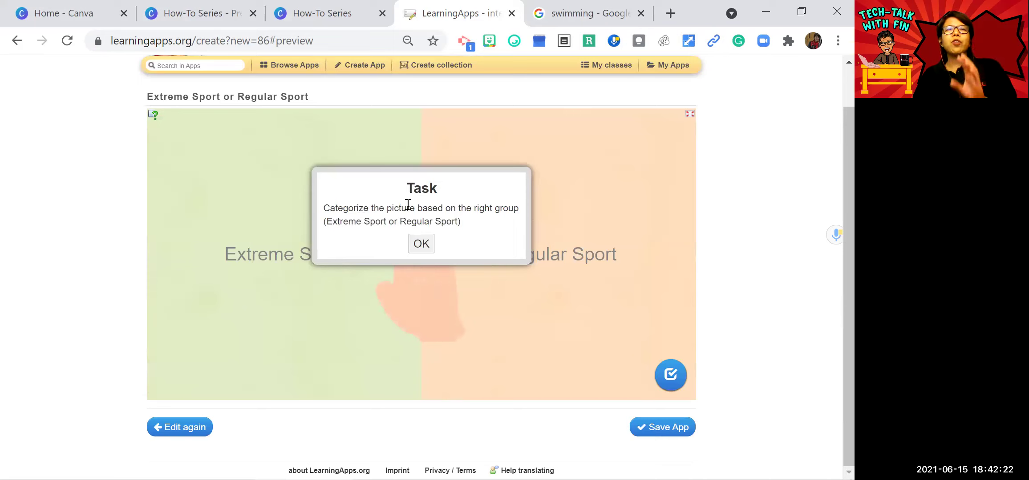
click(422, 244)
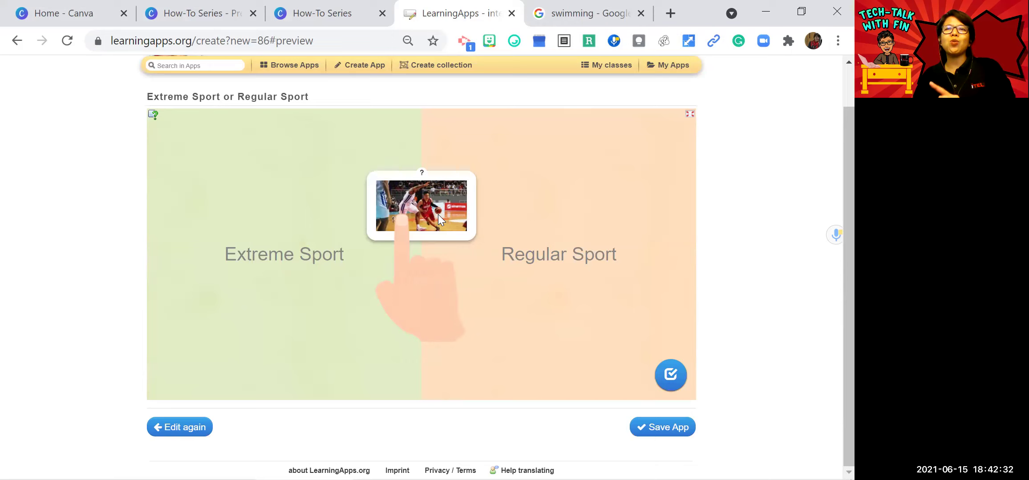
drag(421, 218, 267, 322)
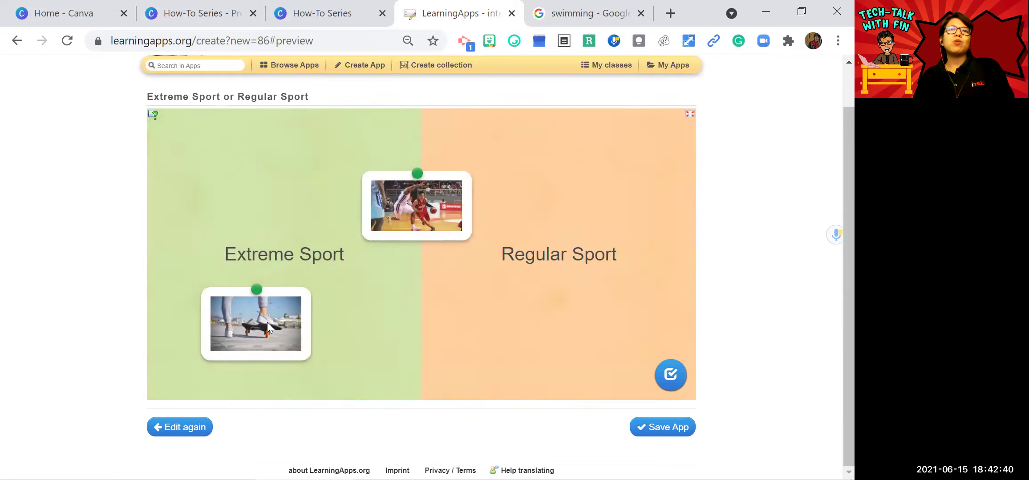
drag(401, 201, 561, 289)
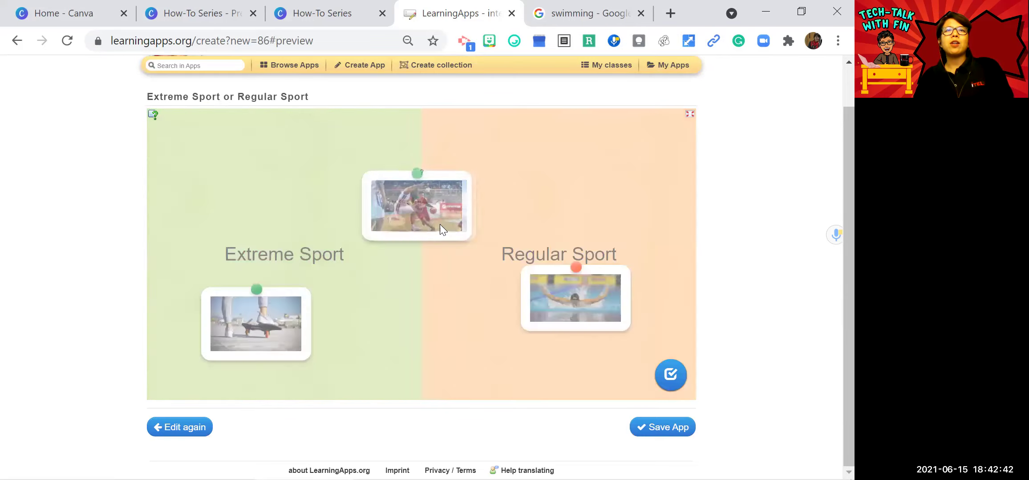
drag(437, 223, 214, 234)
drag(375, 205, 261, 171)
- Sort the diving, cyclist and basketball cards, check, then move snow tubing to Extreme Sport
drag(414, 204, 560, 240)
drag(413, 213, 543, 252)
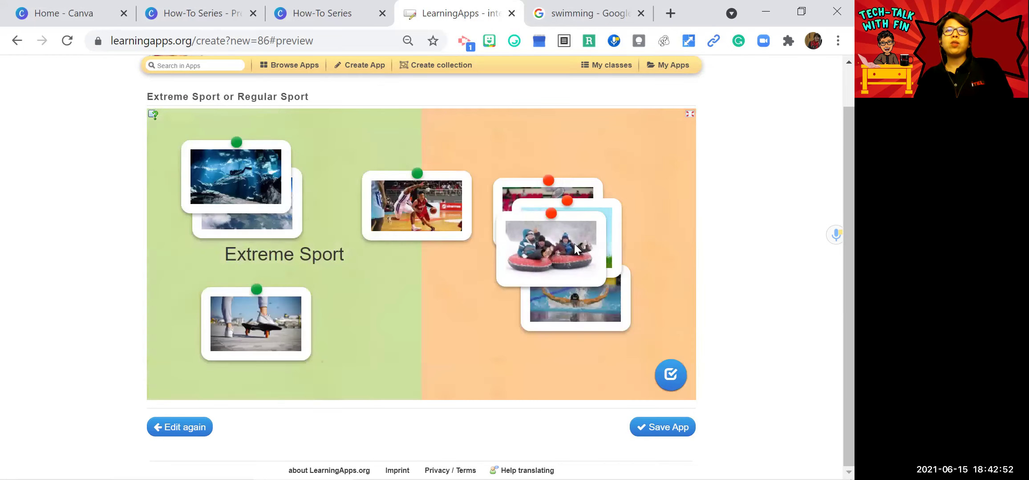
drag(508, 196, 512, 196)
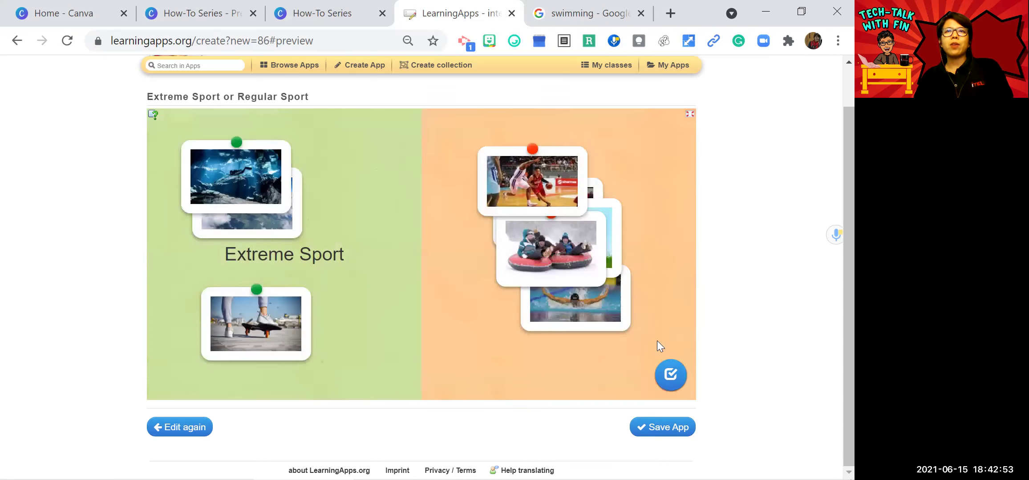
click(678, 377)
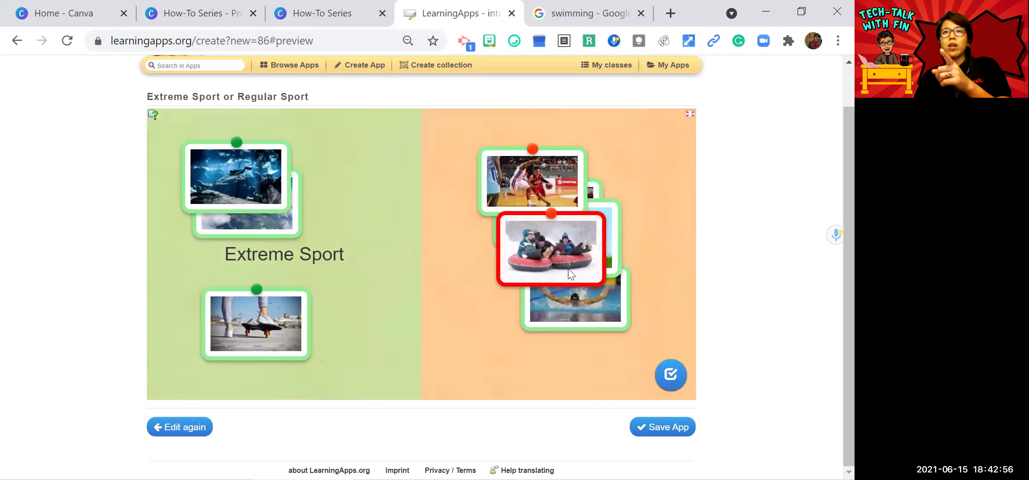
drag(547, 266, 348, 280)
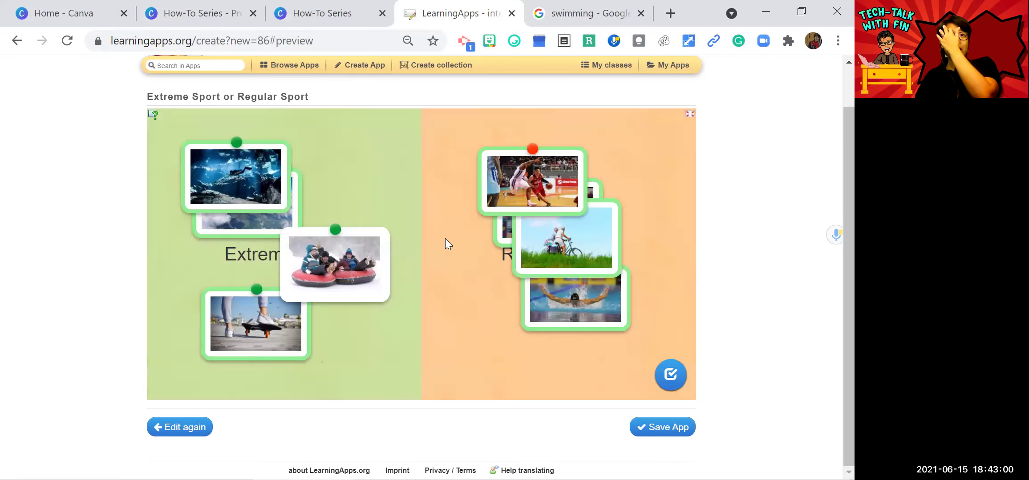
scroll(331, 200, up, 2)
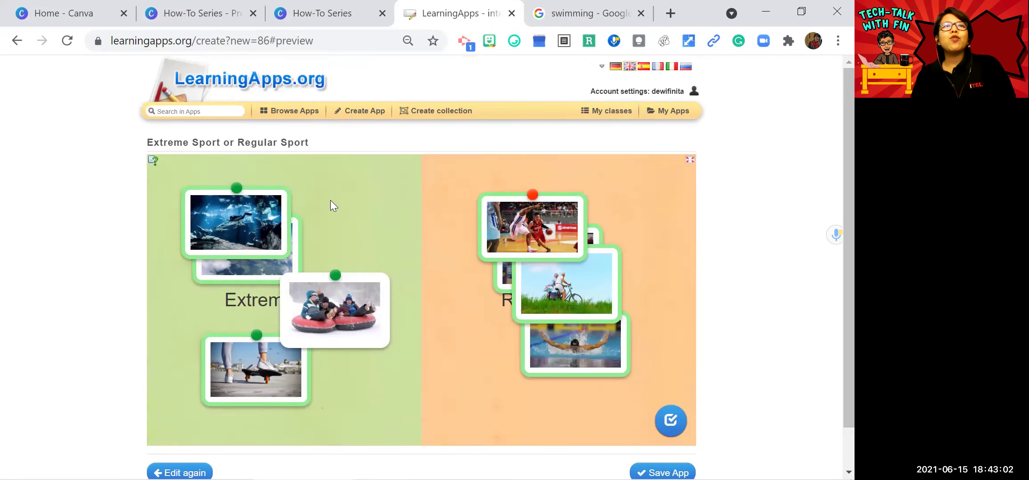
scroll(356, 223, down, 2)
- Save the app and select the shareable URL in the Use App Link field
click(660, 429)
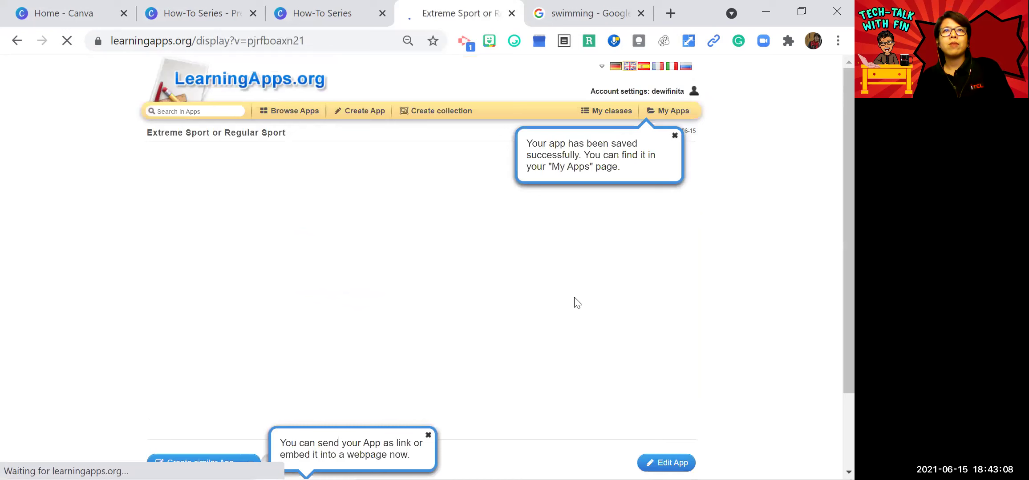
scroll(478, 353, down, 3)
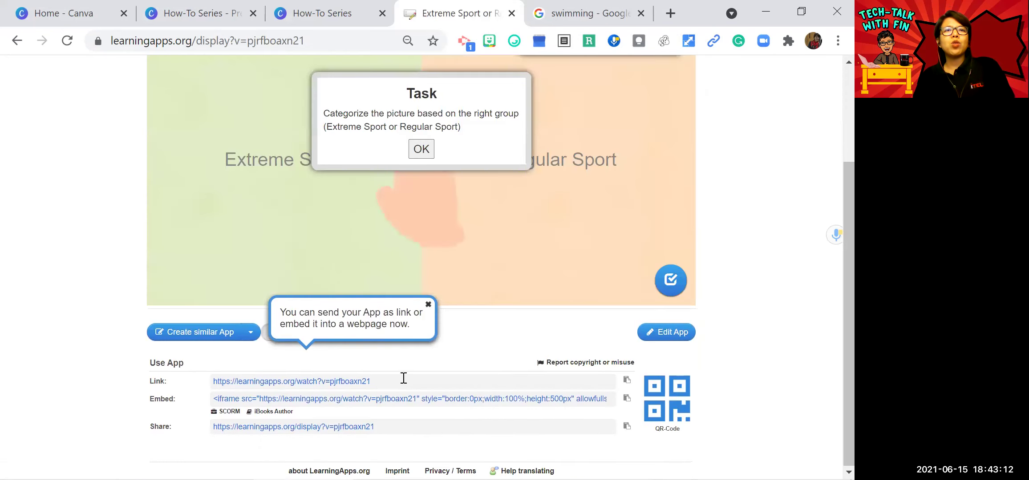
drag(402, 381, 187, 382)
key(ctrl+c)
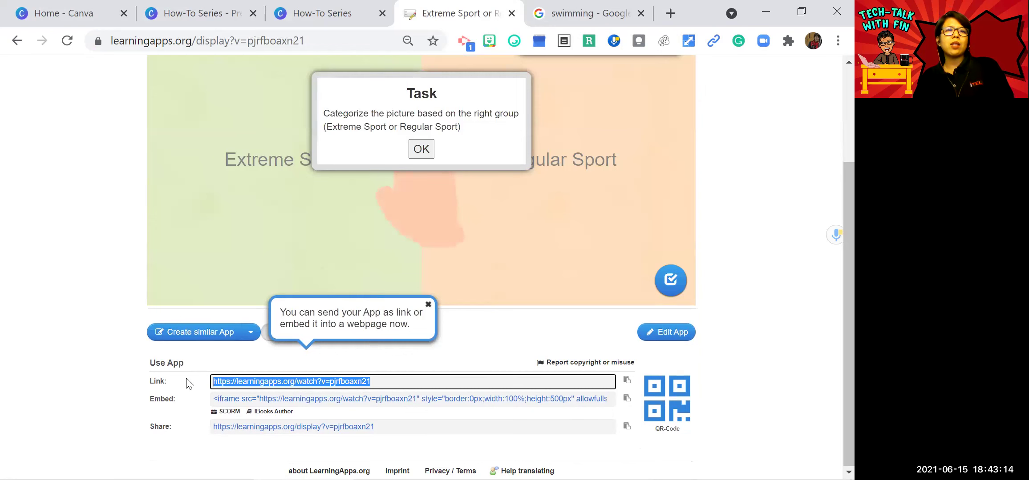
- Load the copied app link in the other tab, start the game, then return to the app page
click(554, 20)
click(288, 42)
key(ctrl+v)
key(Return)
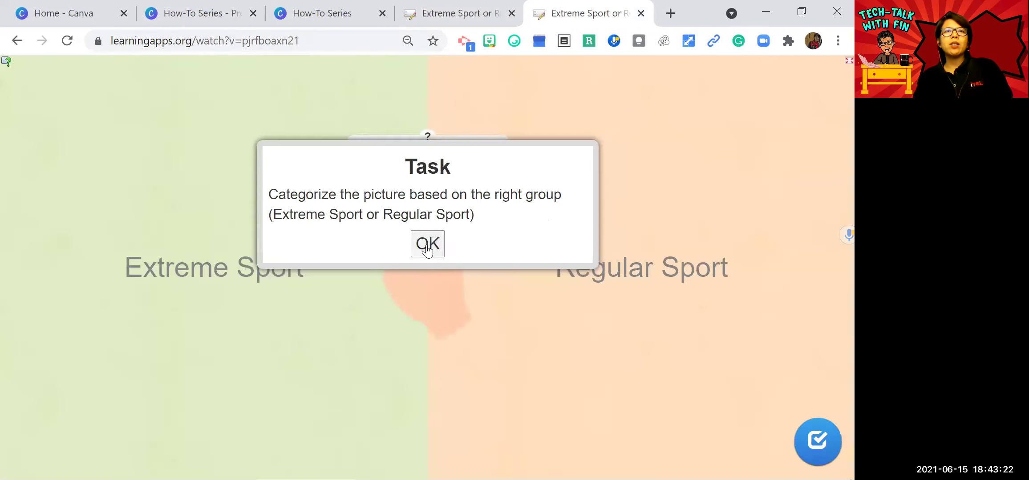
click(426, 244)
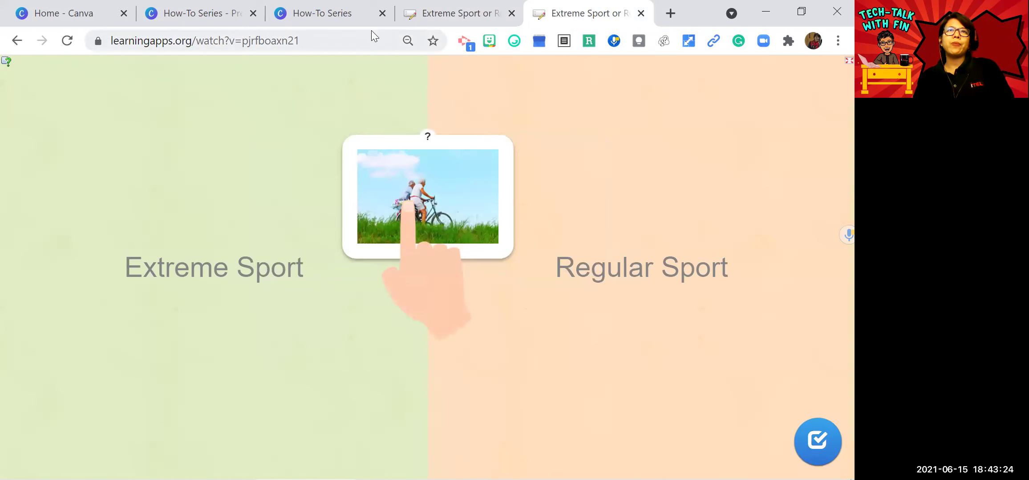
click(446, 16)
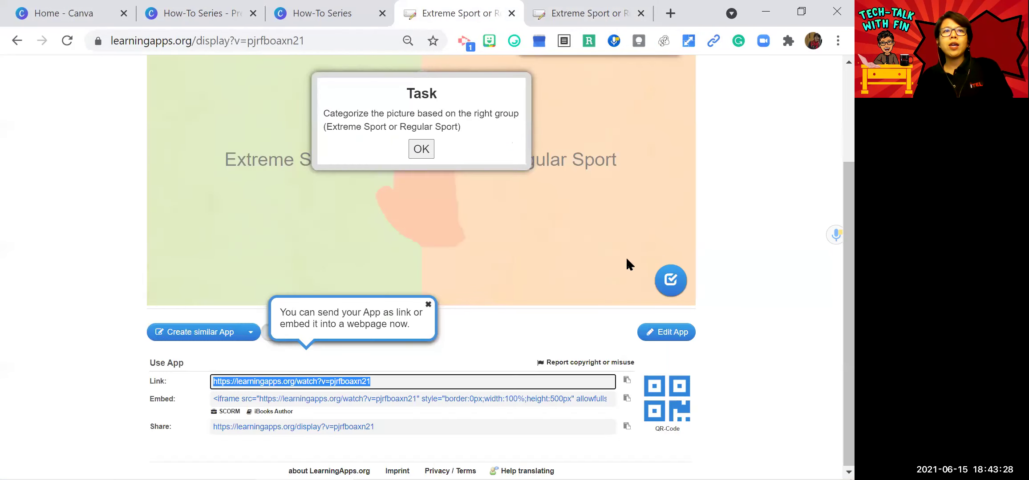
scroll(626, 259, up, 3)
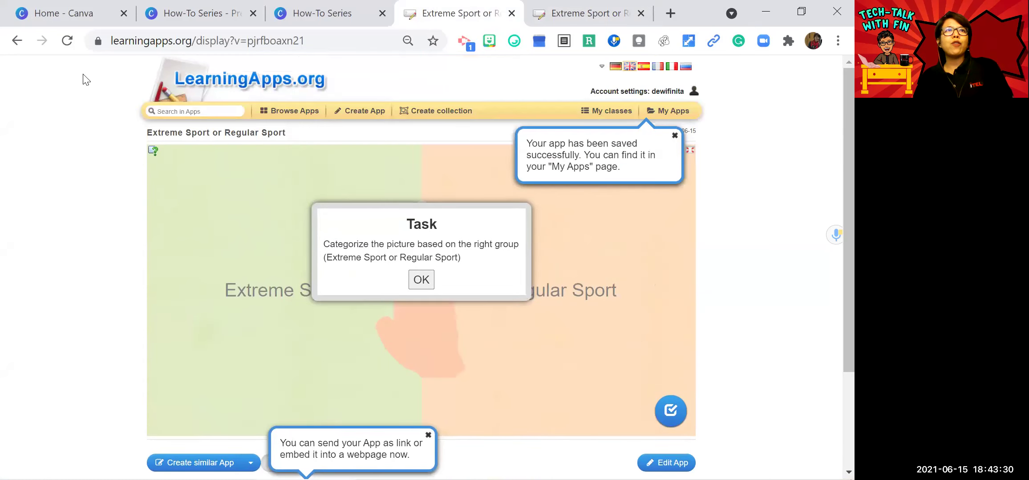
- Open My Apps to find the saved Extreme Sport or Regular Sport tile
click(676, 115)
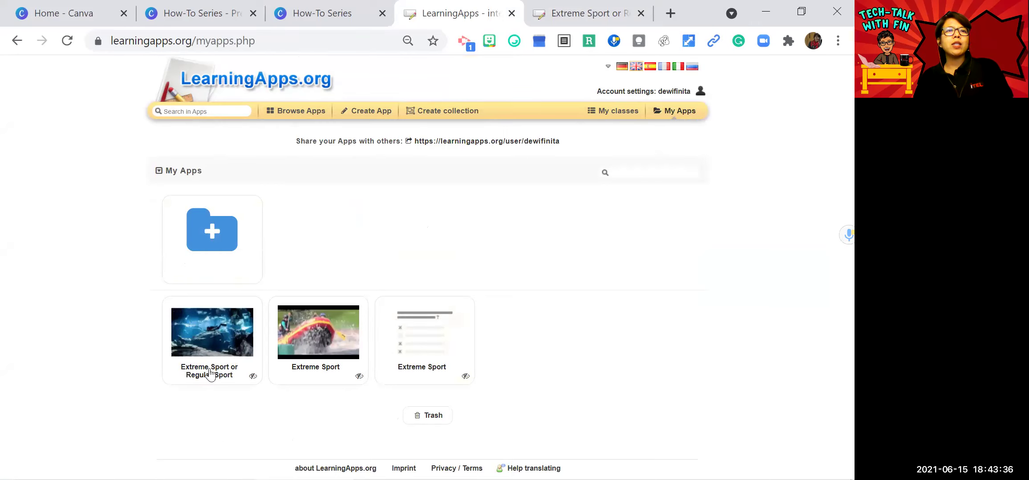
mouse_move(218, 359)
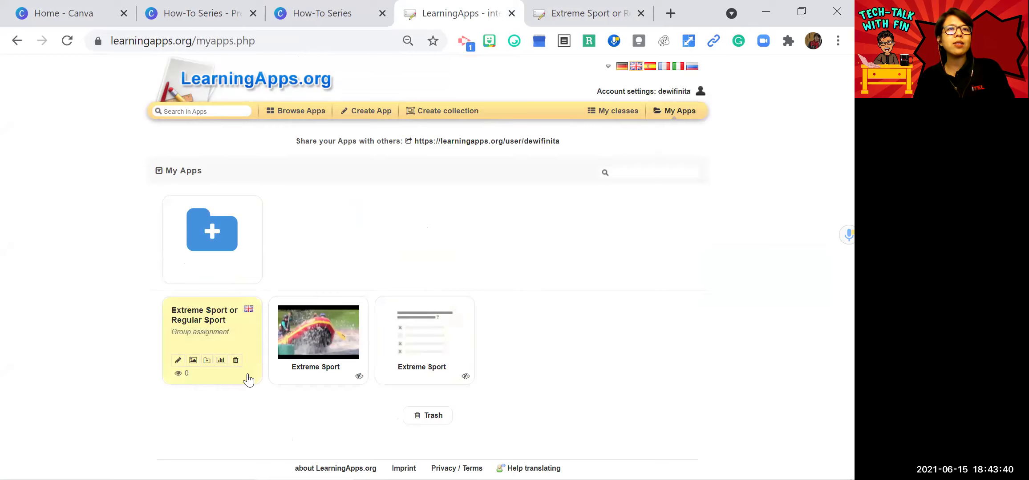
- Open Extreme Sport or Regular Sport for editing and review its Group 1 and Group 2 pictures
click(178, 364)
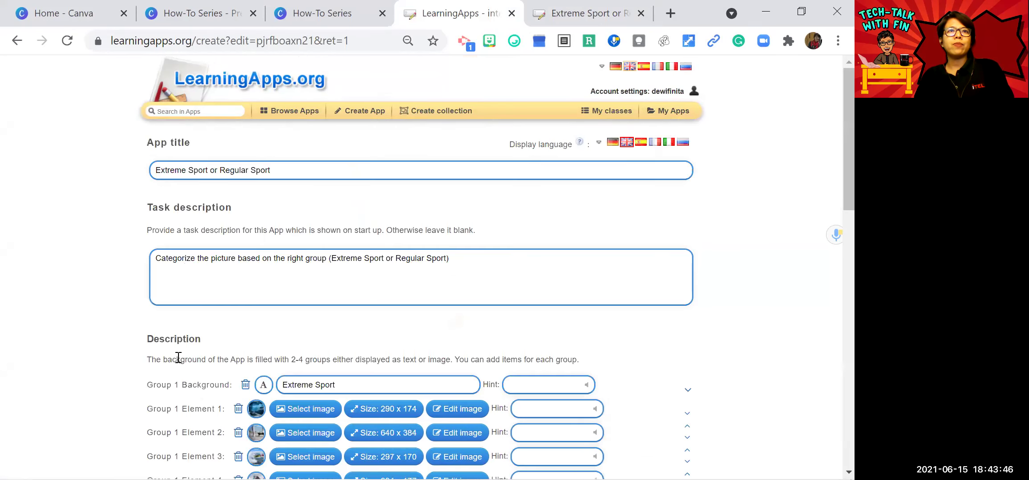
scroll(276, 307, down, 5)
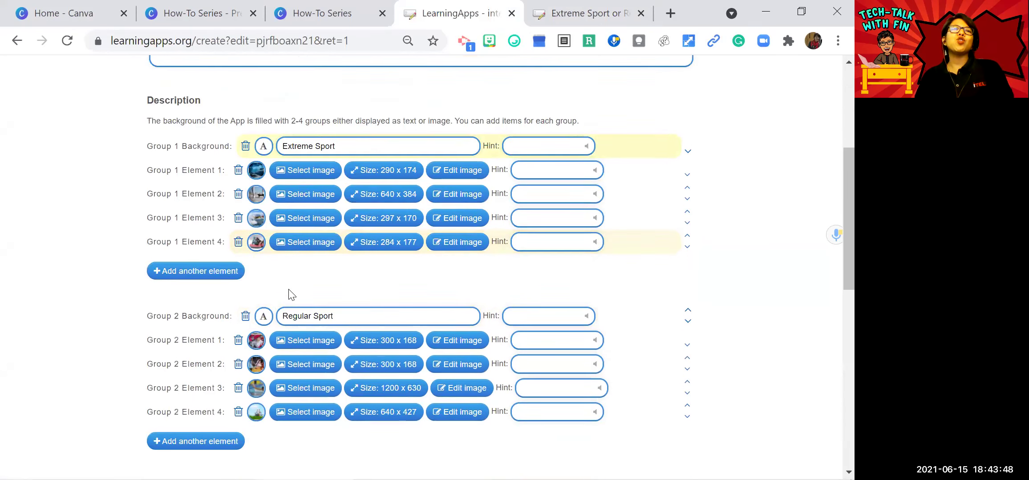
scroll(289, 294, down, 3)
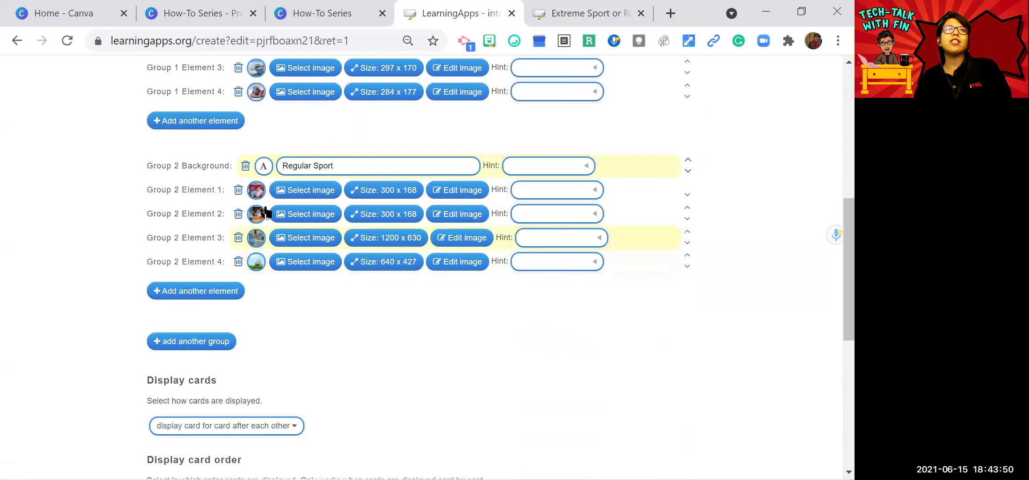